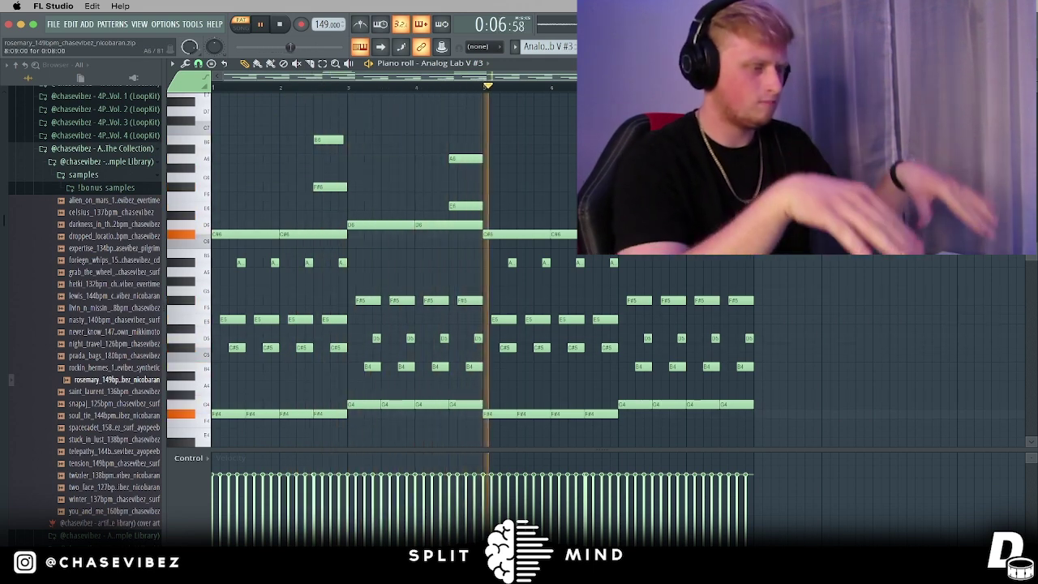
# Stop playback and check which preset the Analog Lab V #3 instrument uses.
pyautogui.press('space')
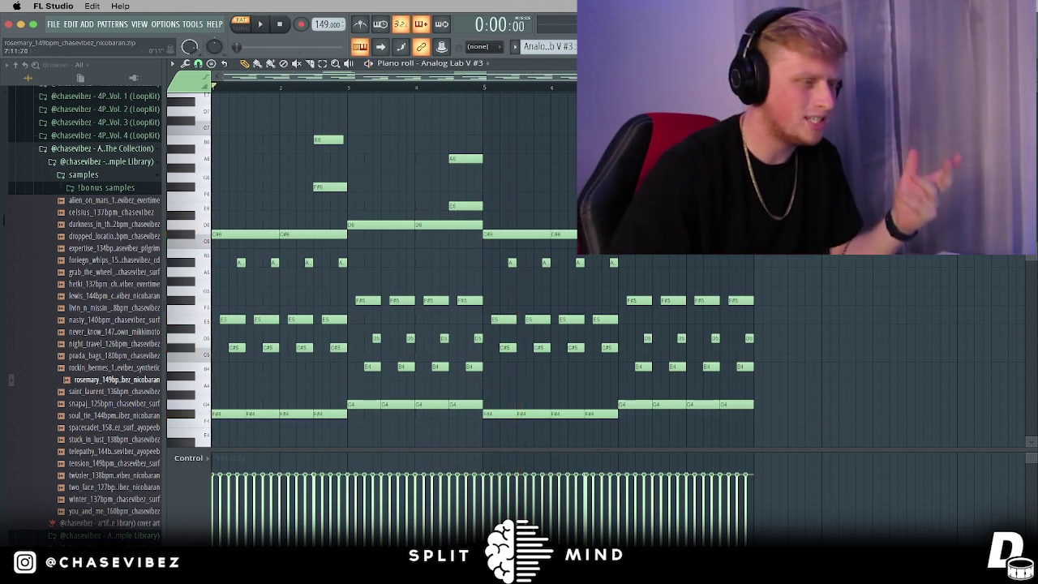
pyautogui.press('F6')
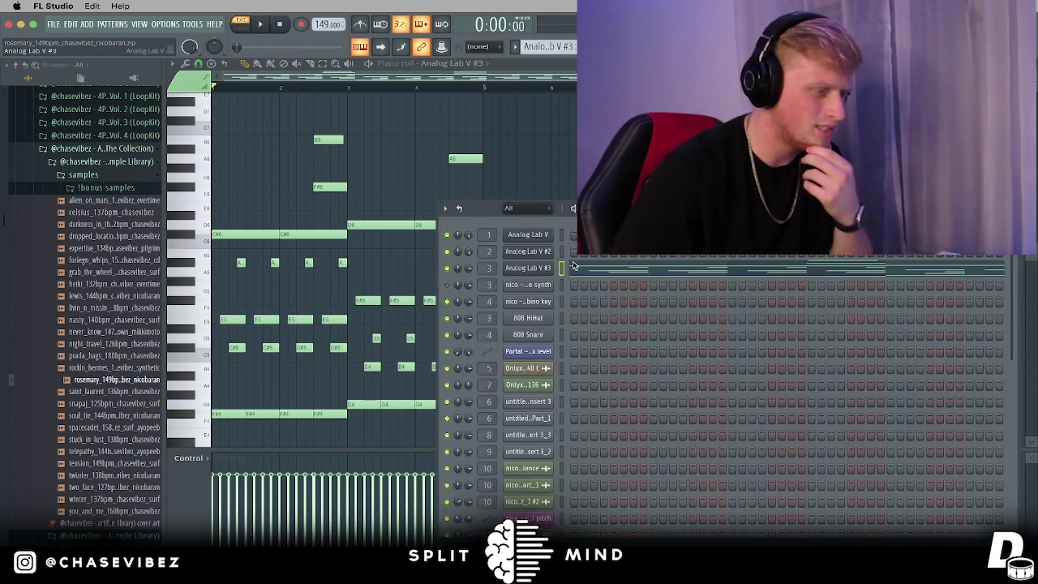
pyautogui.click(528, 267)
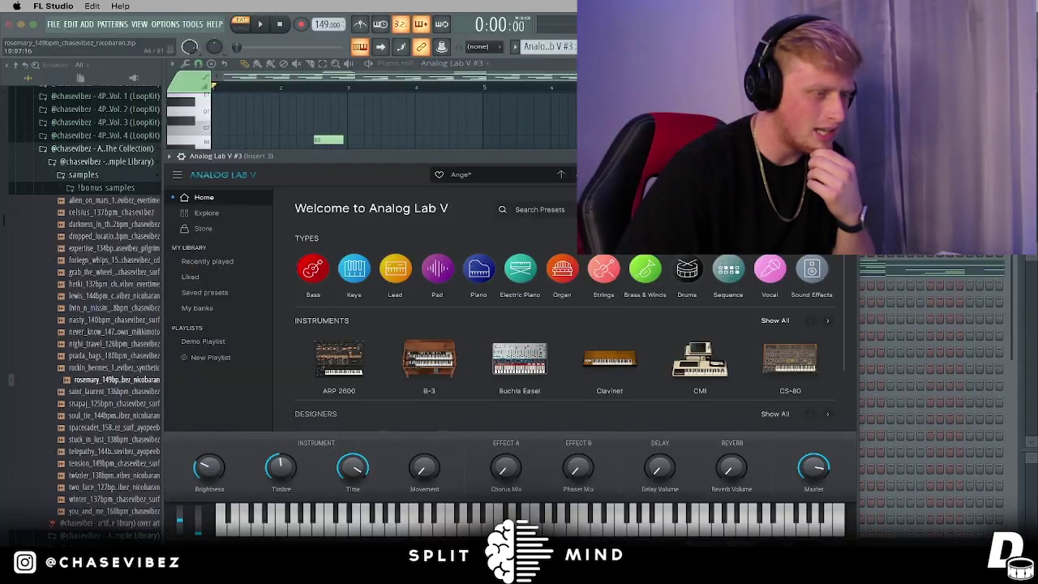
pyautogui.press('Escape')
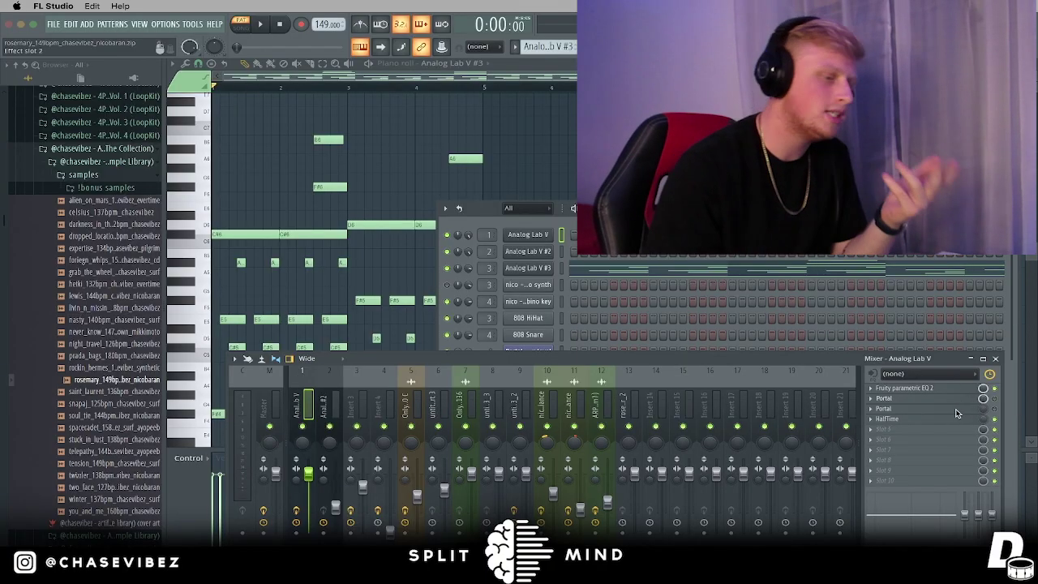
# Inspect the two Portal effects and the HalfTime effect on the Analog Lab V mixer track, and bring up the playlist.
pyautogui.click(956, 409)
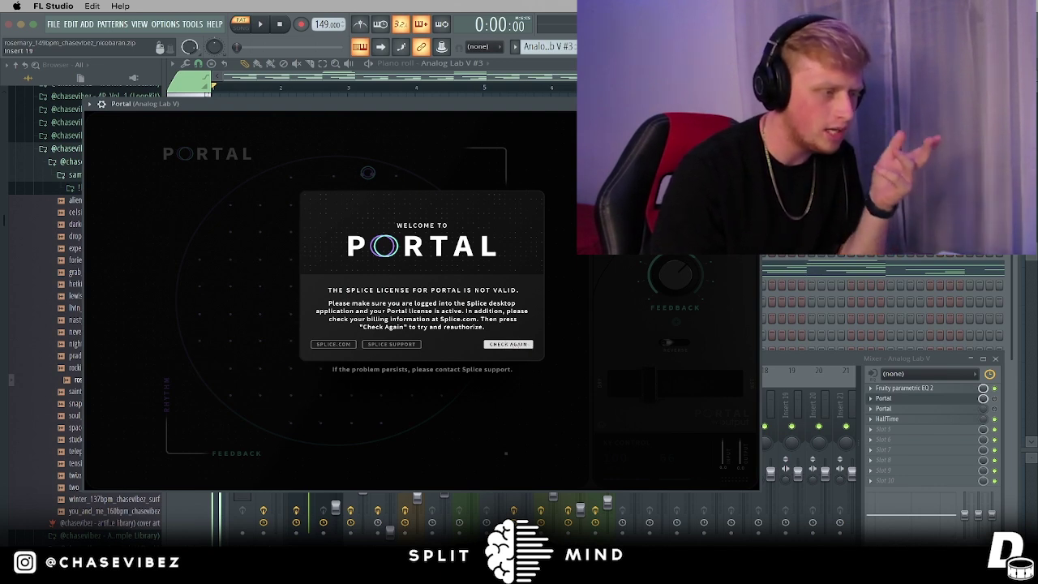
pyautogui.click(749, 104)
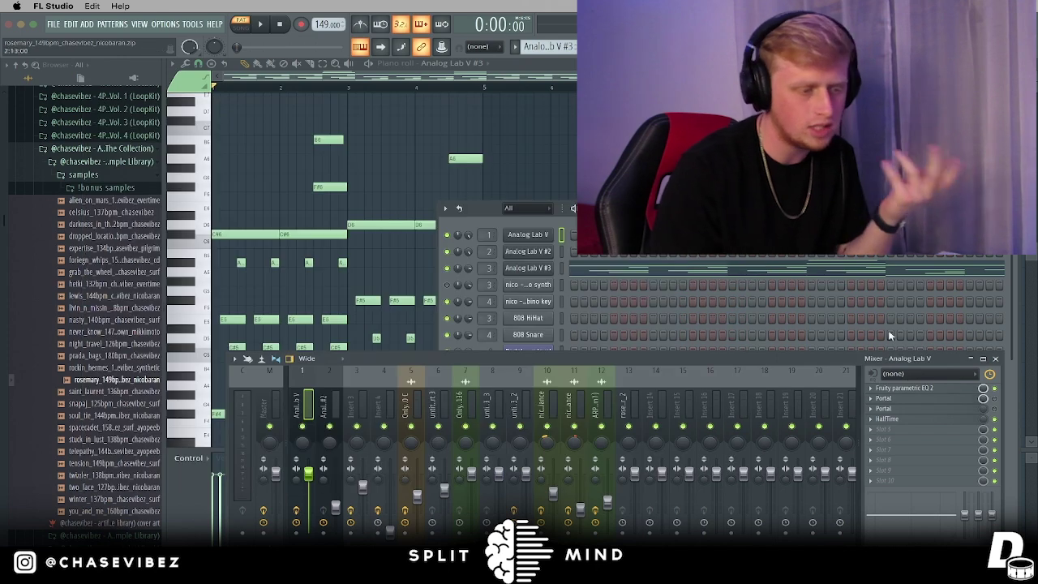
pyautogui.click(926, 412)
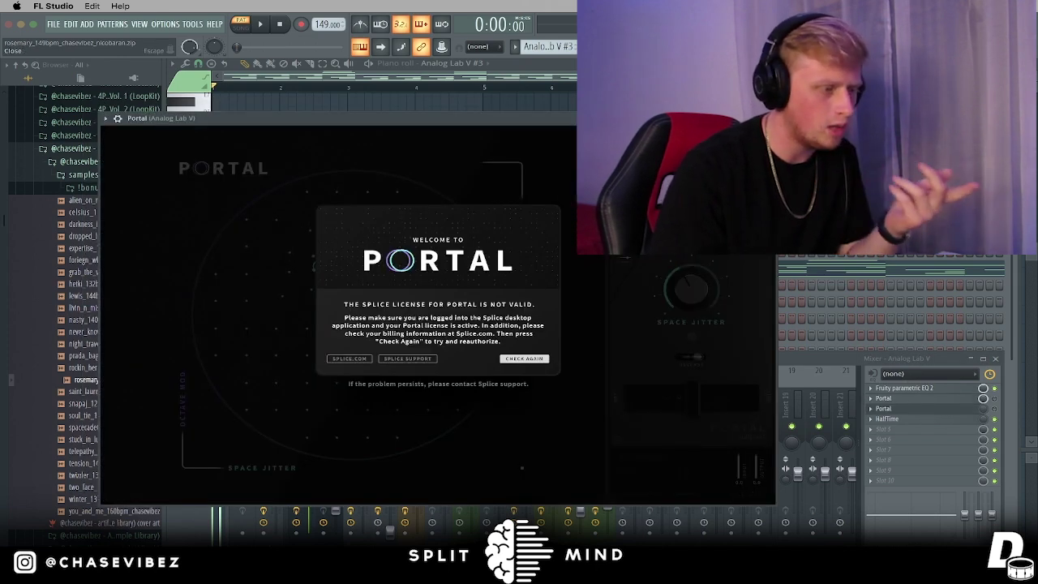
pyautogui.click(765, 118)
pyautogui.click(935, 418)
pyautogui.press('F5')
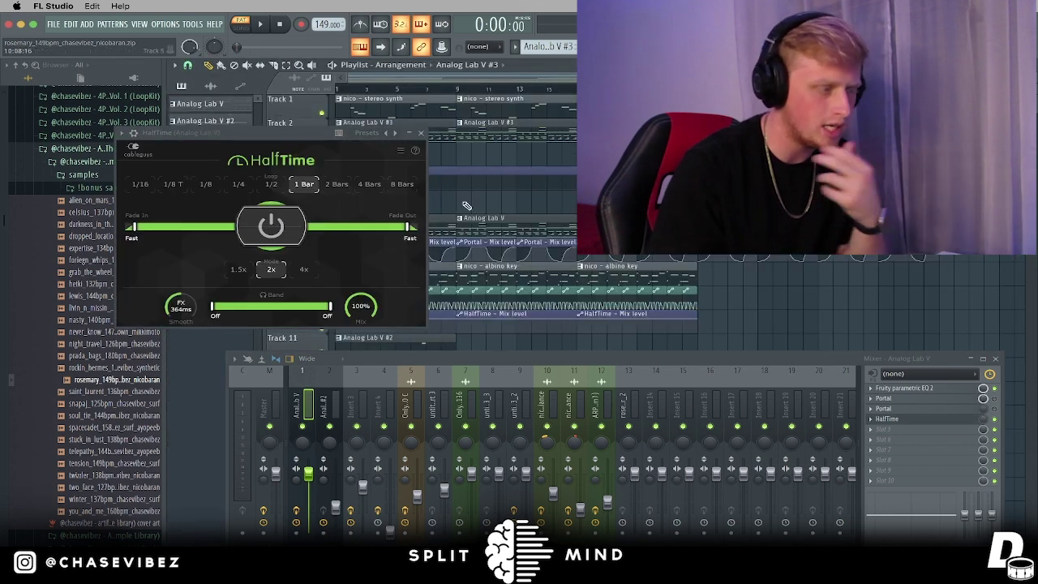
pyautogui.click(420, 133)
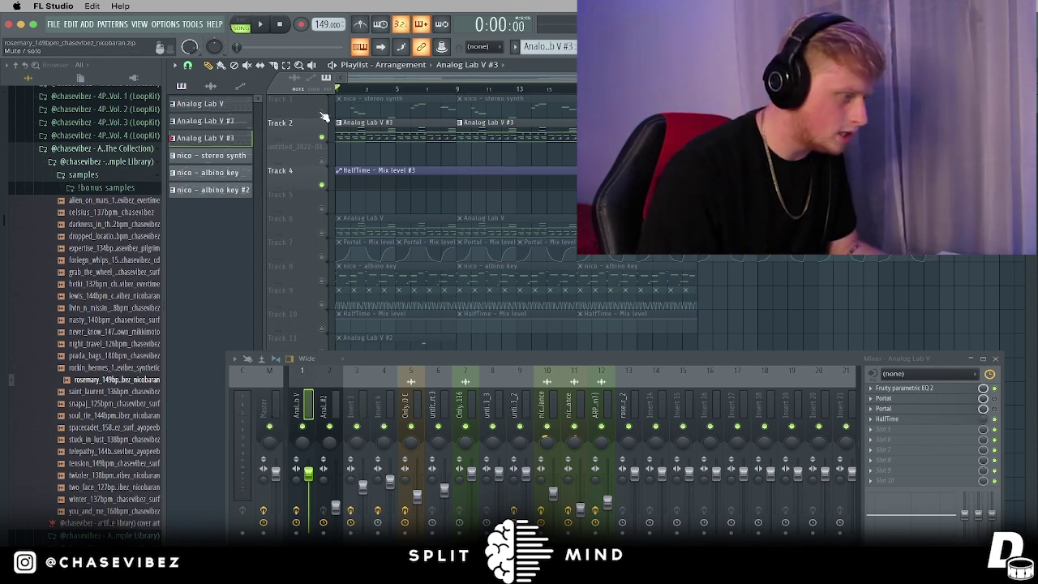
# Examine the notes of the nico - stereo synth clip on Track 1 in the piano roll.
pyautogui.doubleClick(395, 113)
pyautogui.scroll(-5, 435, 106)
pyautogui.hscroll(4, 435, 106)
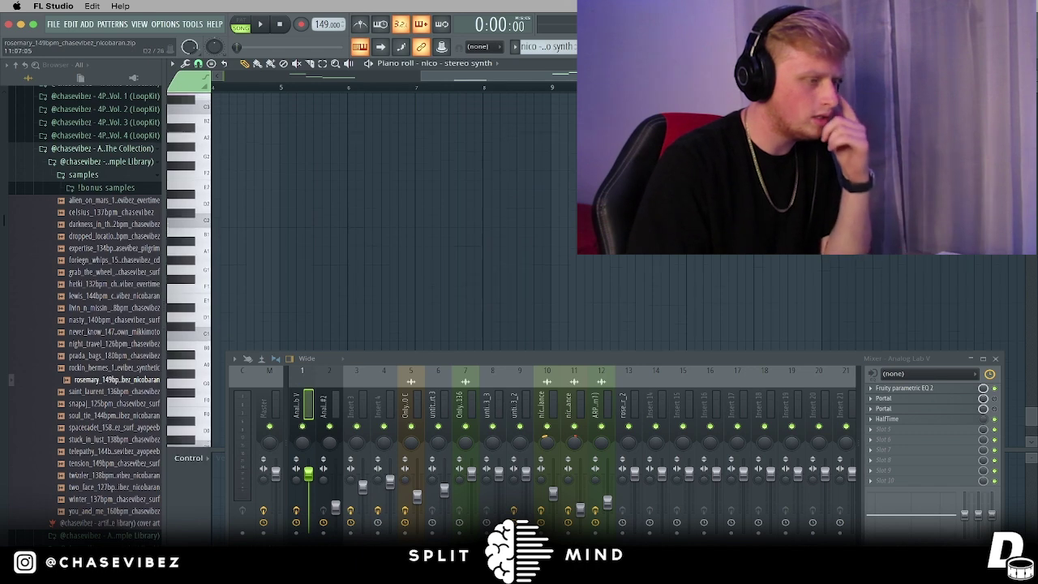
pyautogui.hscroll(-6, 521, 98)
pyautogui.scroll(4, 522, 97)
pyautogui.scroll(-3, 751, 195)
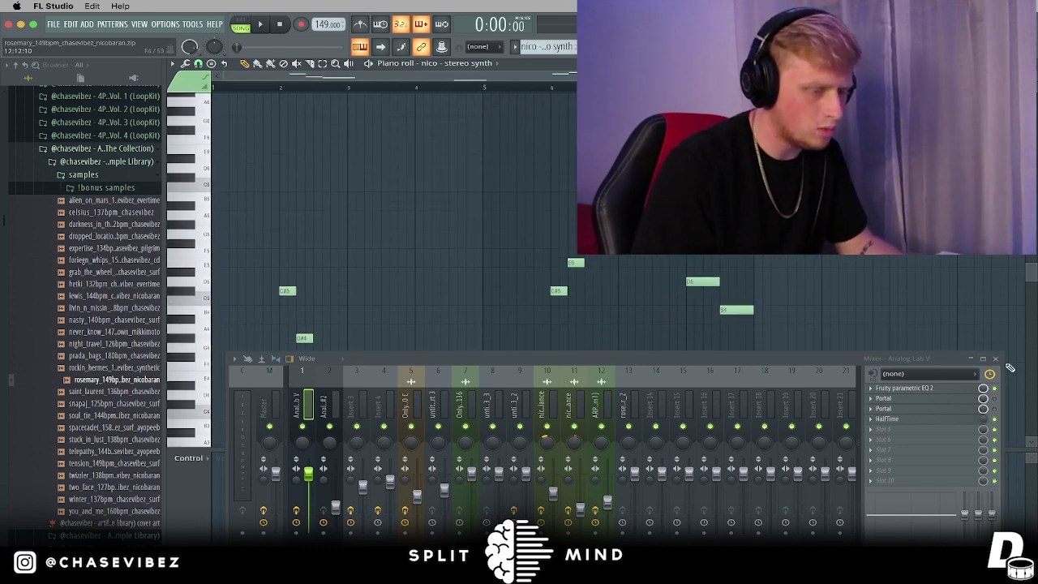
# Unmute the nico - stereo synth channel, open its sampler settings and play back its melody.
pyautogui.click(996, 358)
pyautogui.press('F9')
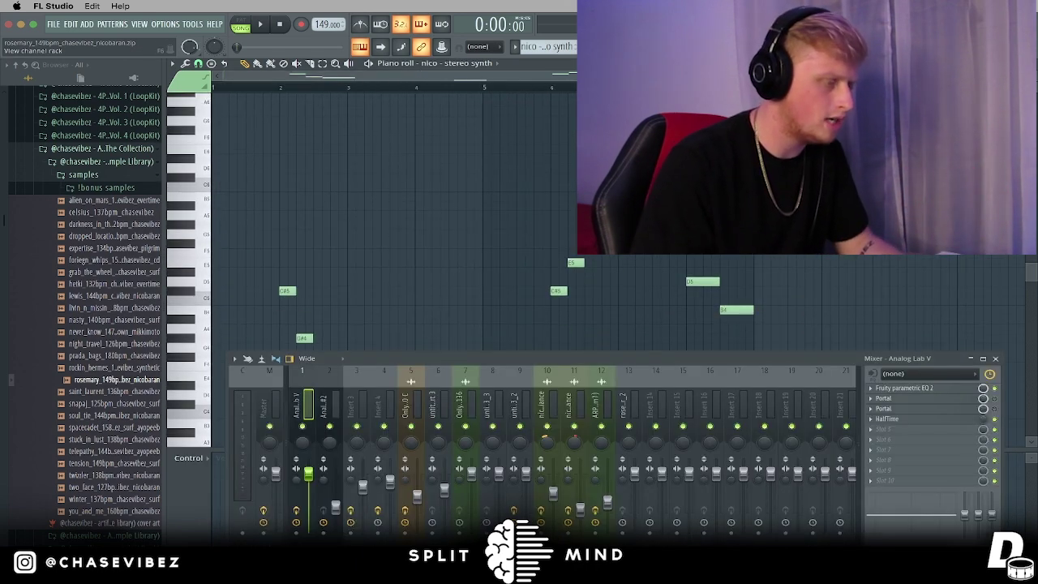
pyautogui.press('F6')
pyautogui.click(535, 285)
pyautogui.click(449, 285)
pyautogui.press('space')
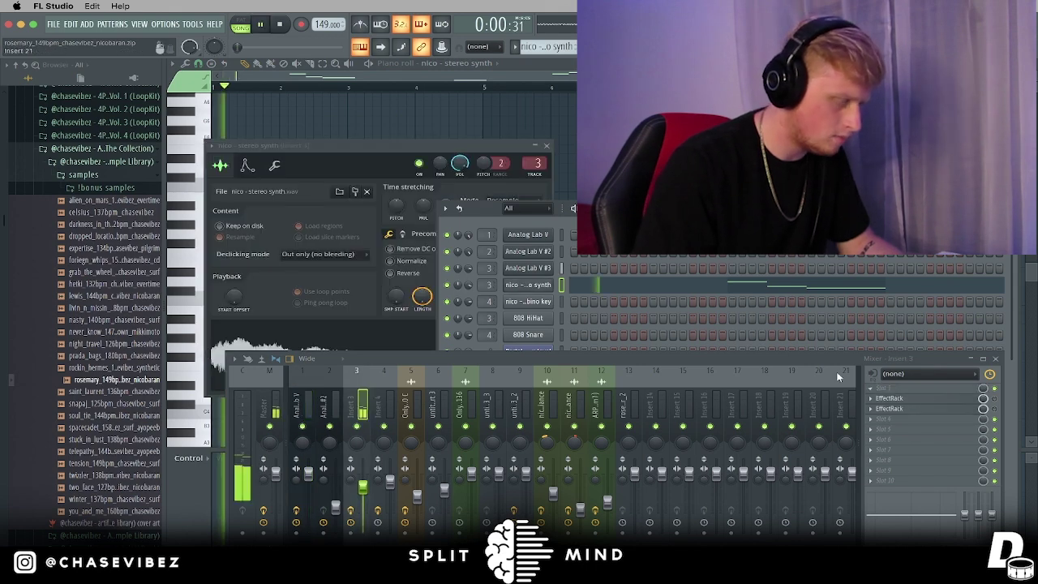
pyautogui.click(515, 80)
pyautogui.scroll(-4, 394, 221)
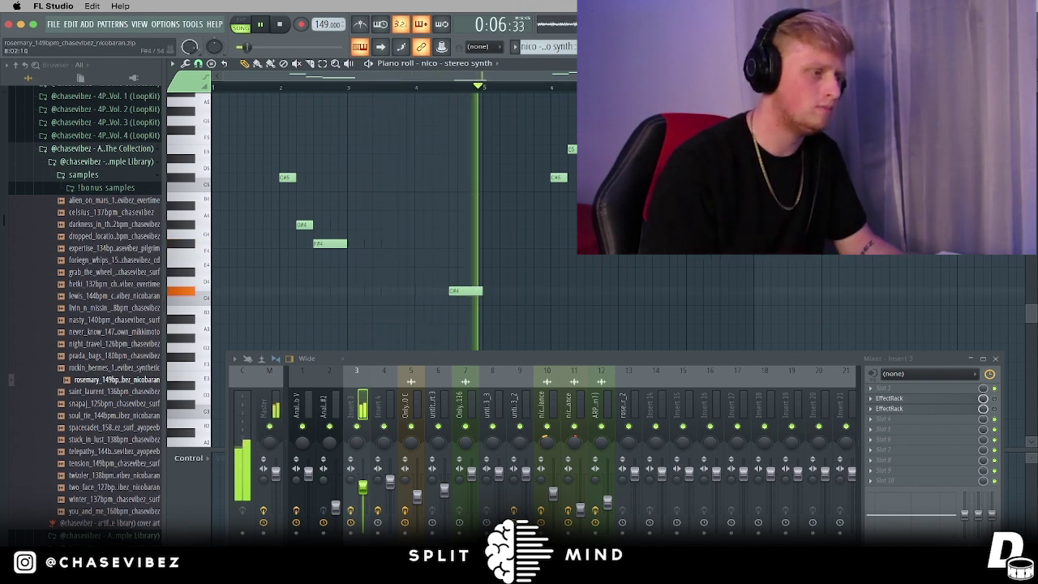
pyautogui.scroll(1, 394, 221)
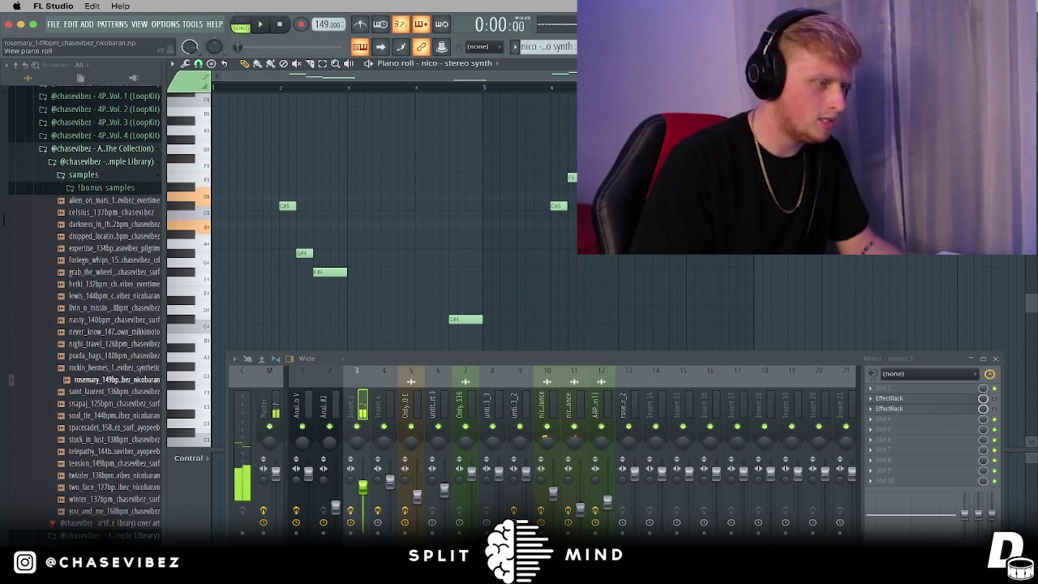
# Inspect the EffectRack on mixer Insert 3 and its preset categories, and close it again.
pyautogui.press('F6')
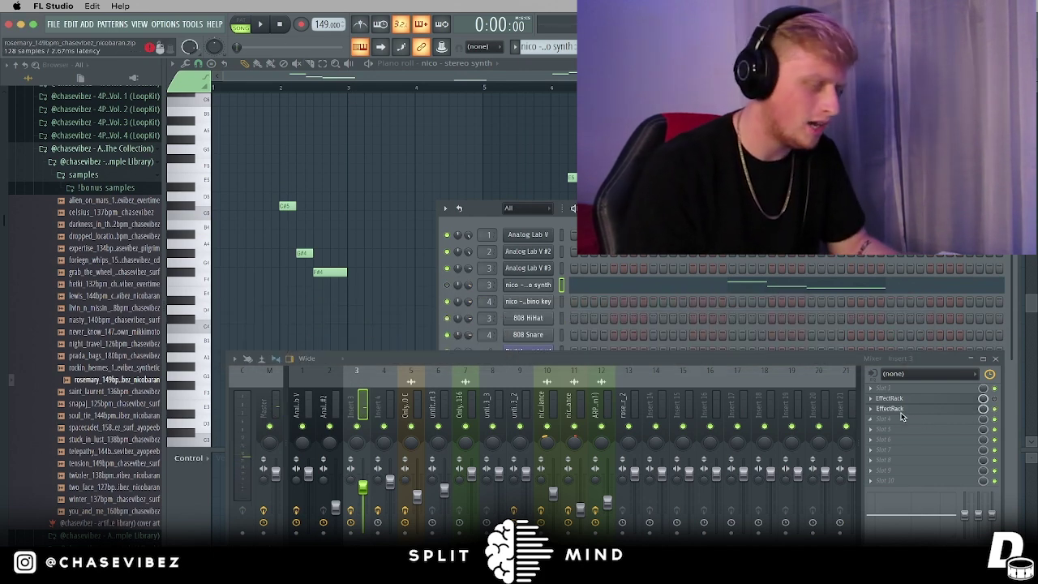
pyautogui.click(900, 416)
pyautogui.click(186, 83)
pyautogui.moveTo(186, 84)
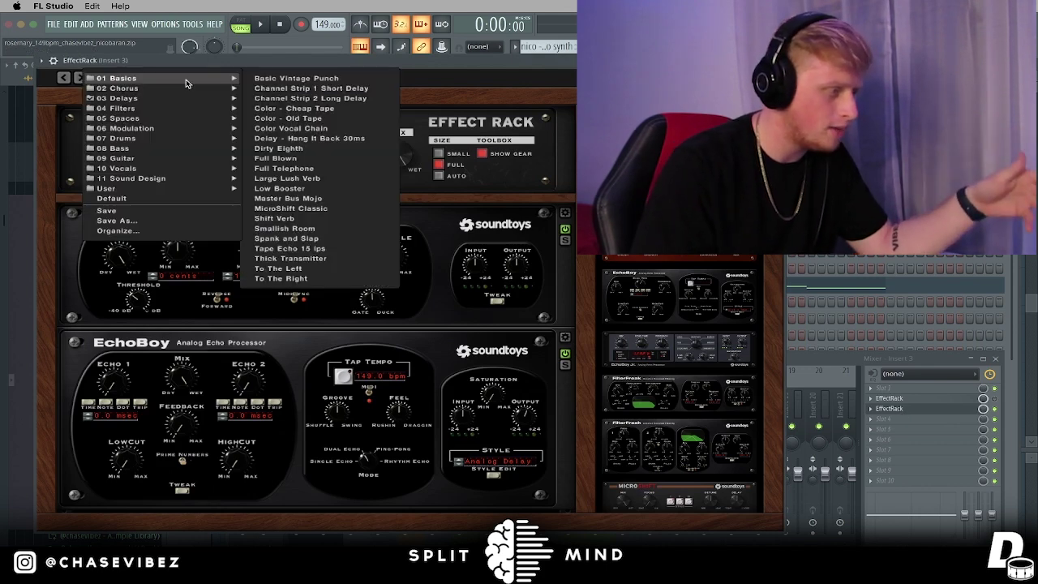
pyautogui.click(773, 61)
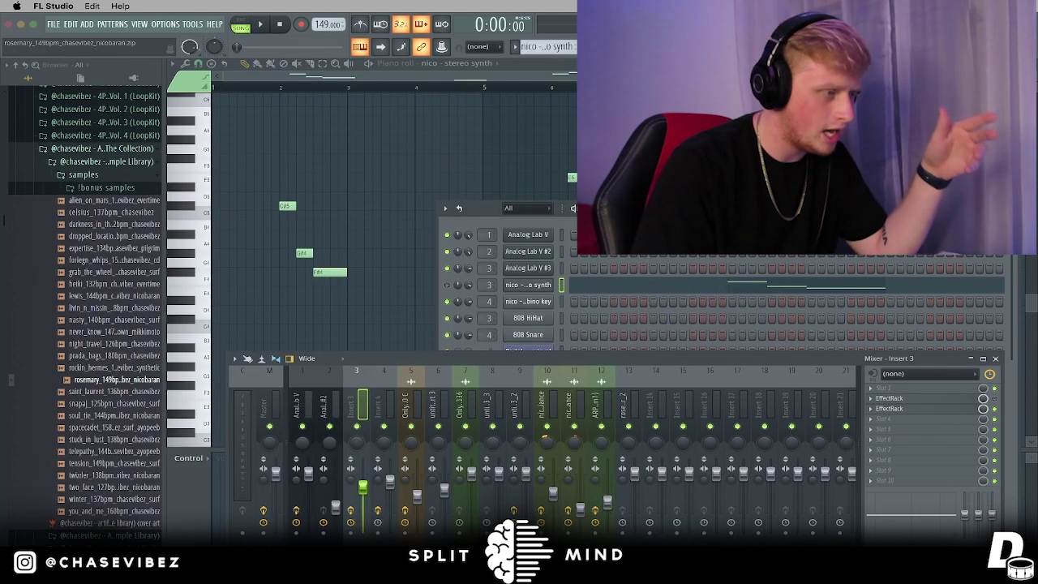
# Mute the nico - stereo synth clips on Track 1 of the playlist and play back the arrangement without them.
pyautogui.click(360, 47)
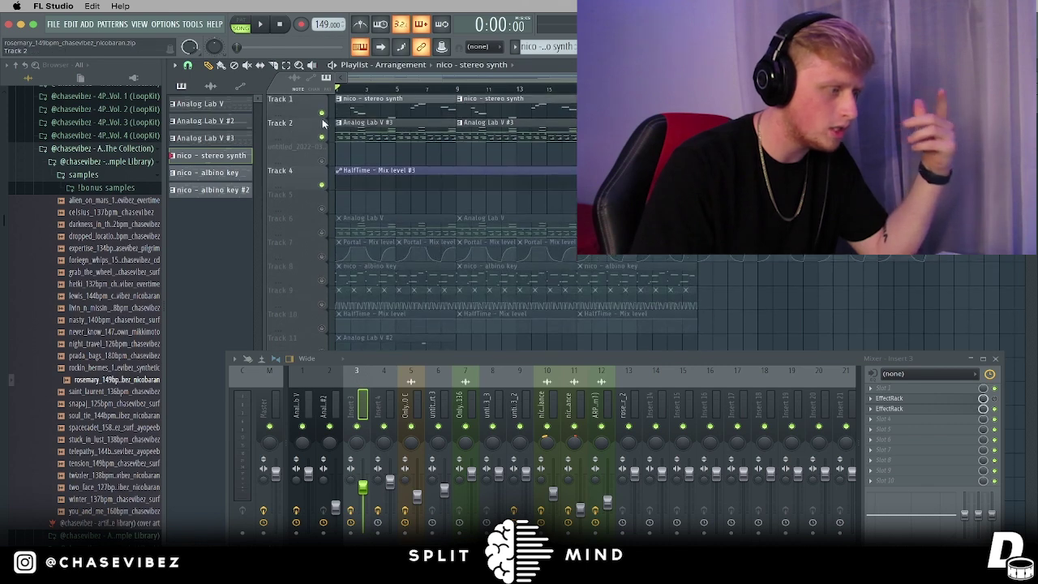
pyautogui.click(321, 113)
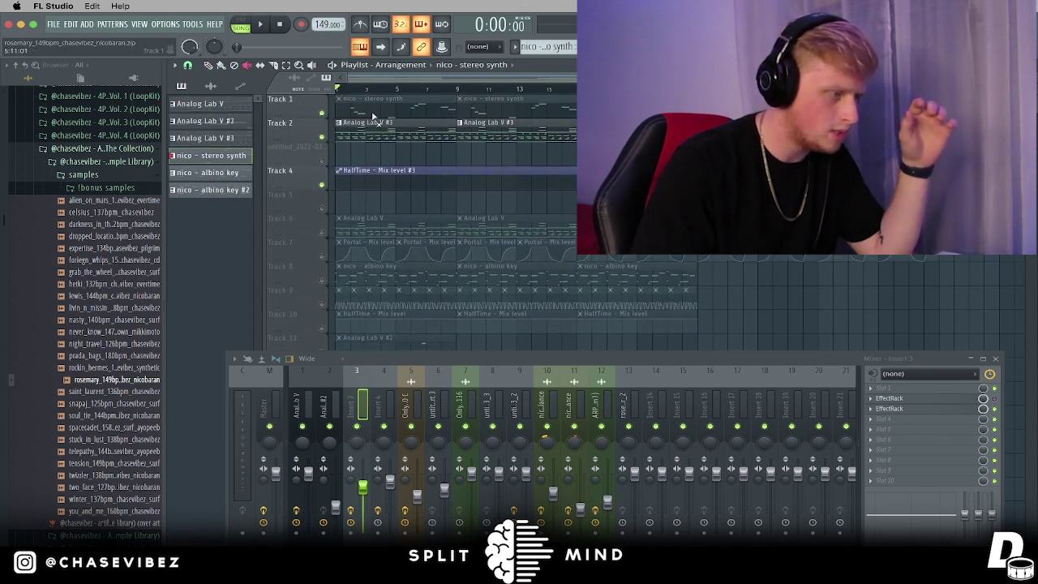
pyautogui.click(999, 359)
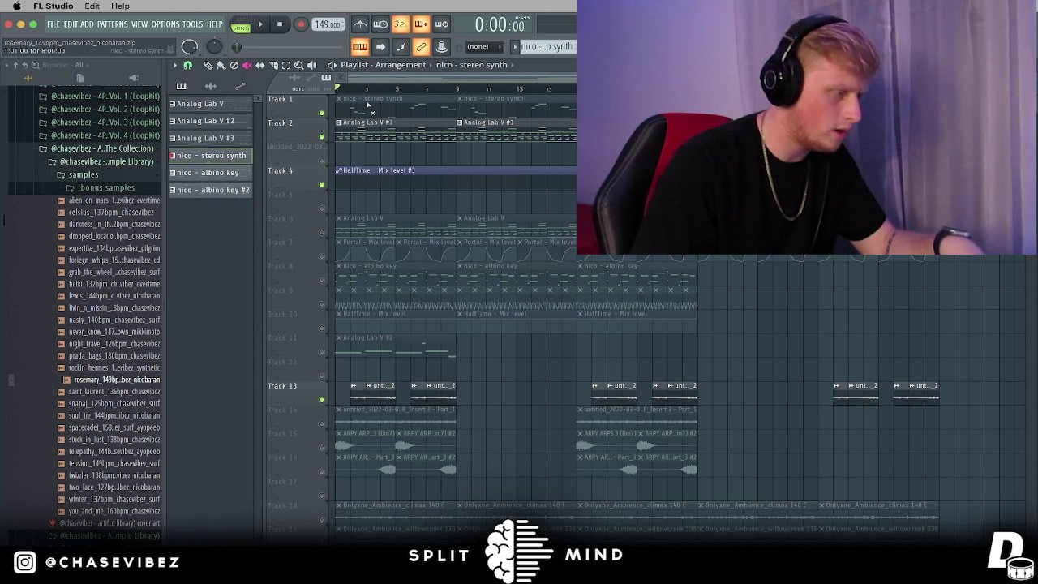
pyautogui.press('space')
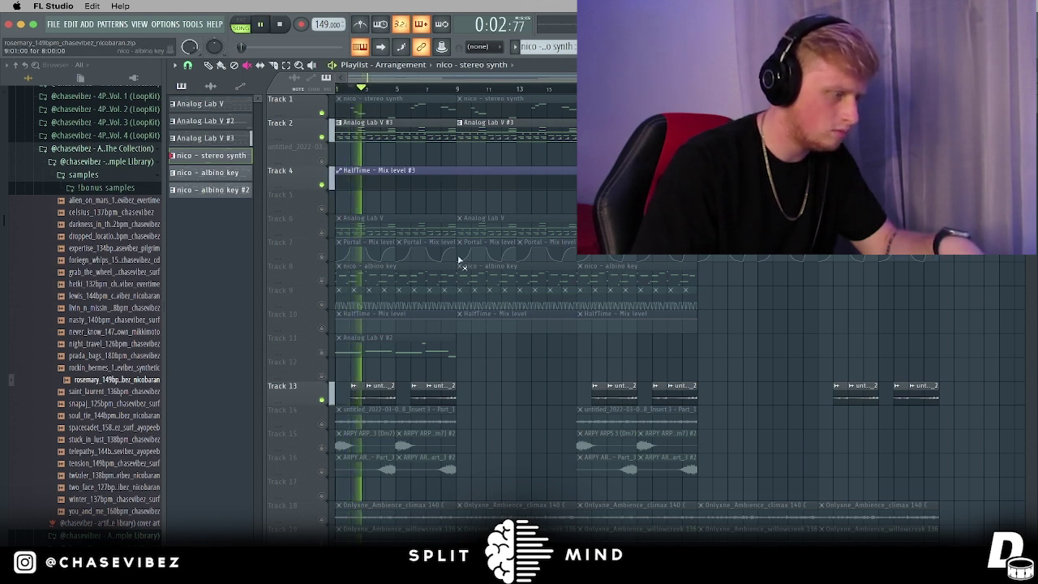
pyautogui.press('space')
pyautogui.press('space')
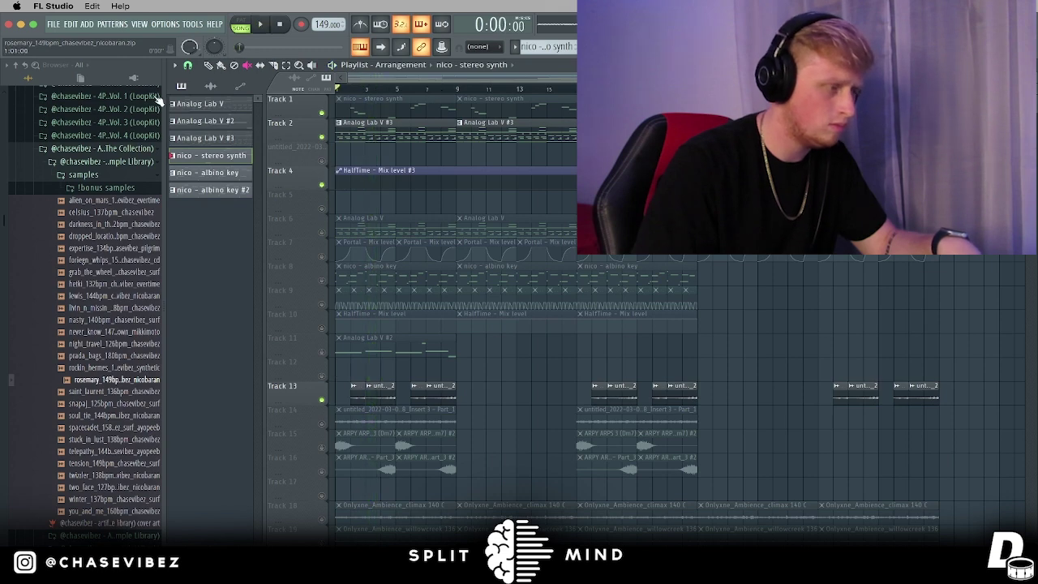
pyautogui.press('space')
# Show the effects of the Analog Lab V mixer track, and open the notes of the Track 2 clip in the piano roll.
pyautogui.press('F9')
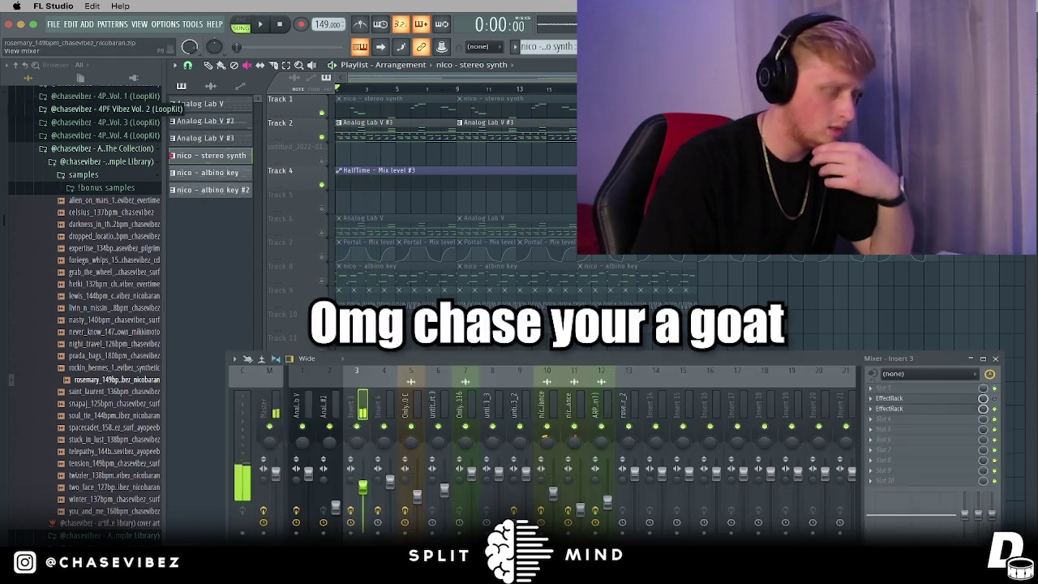
pyautogui.click(308, 405)
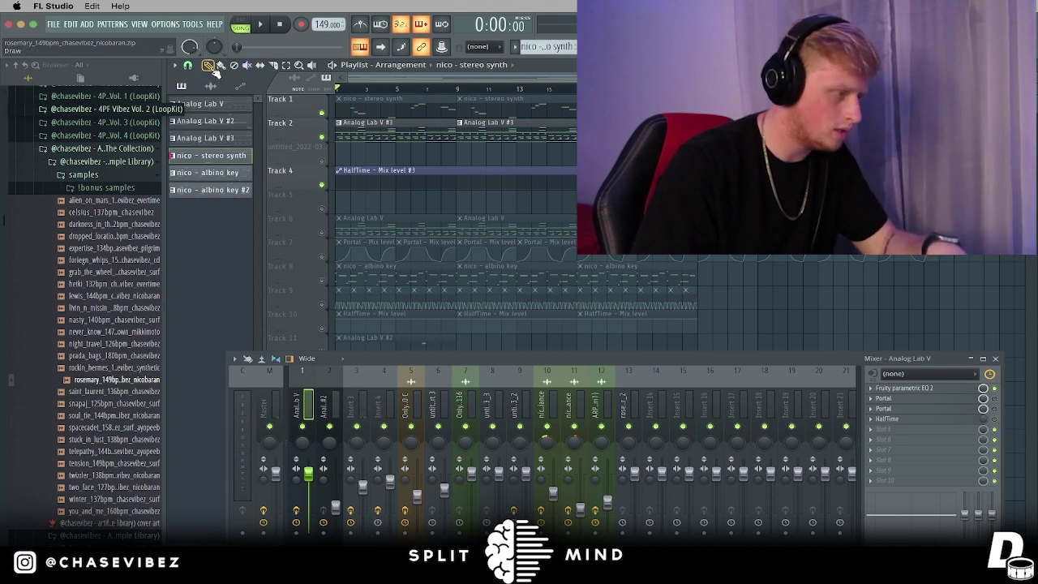
pyautogui.doubleClick(445, 130)
pyautogui.hscroll(-3, 435, 97)
pyautogui.scroll(3, 491, 236)
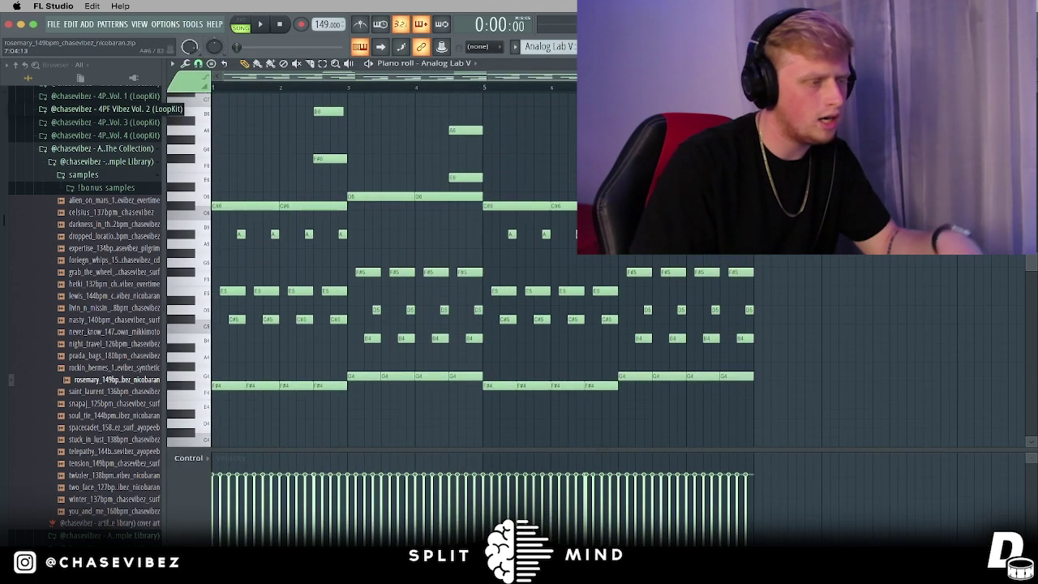
# Open the Analog Lab V #3 instrument from the channel rack and look through its home page and My banks.
pyautogui.press('F6')
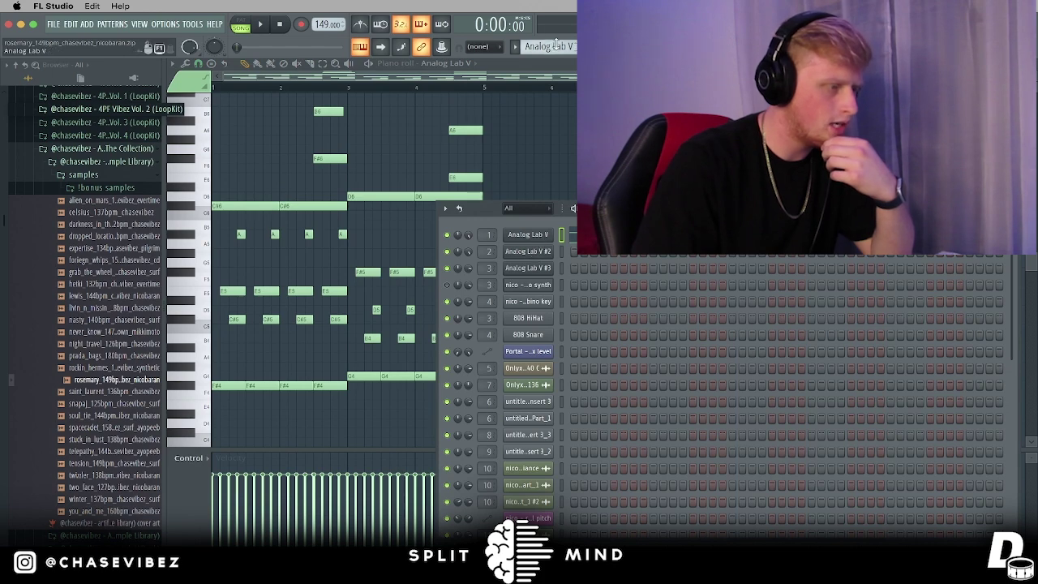
pyautogui.scroll(-2, 556, 44)
pyautogui.click(548, 270)
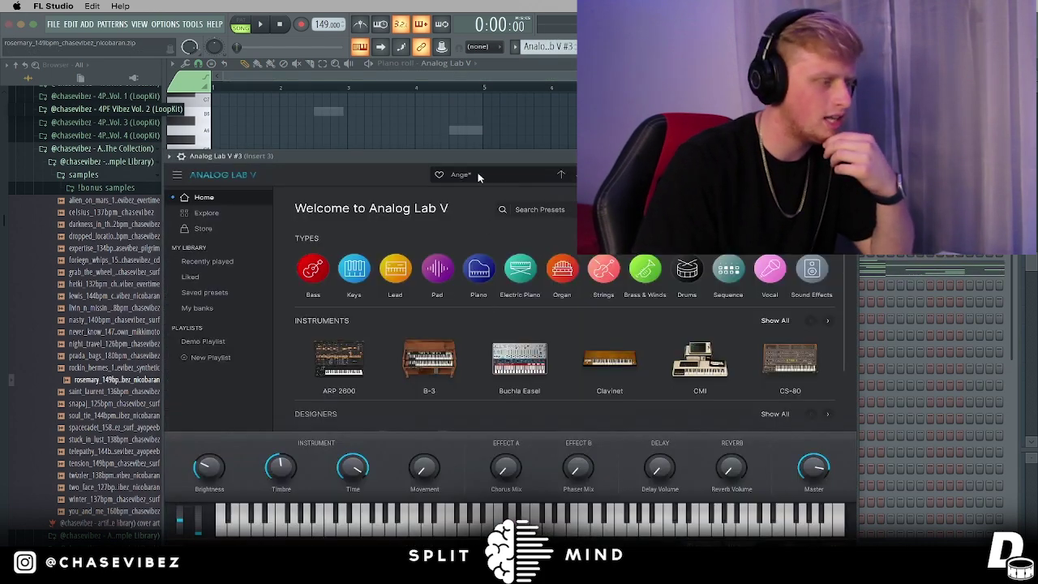
pyautogui.scroll(-1, 456, 304)
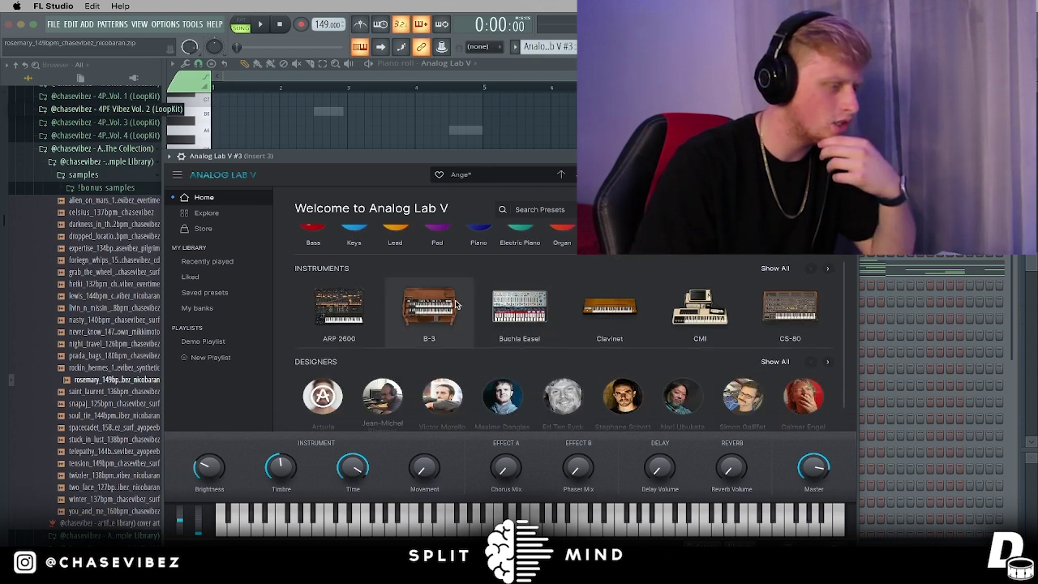
pyautogui.click(206, 213)
pyautogui.click(197, 308)
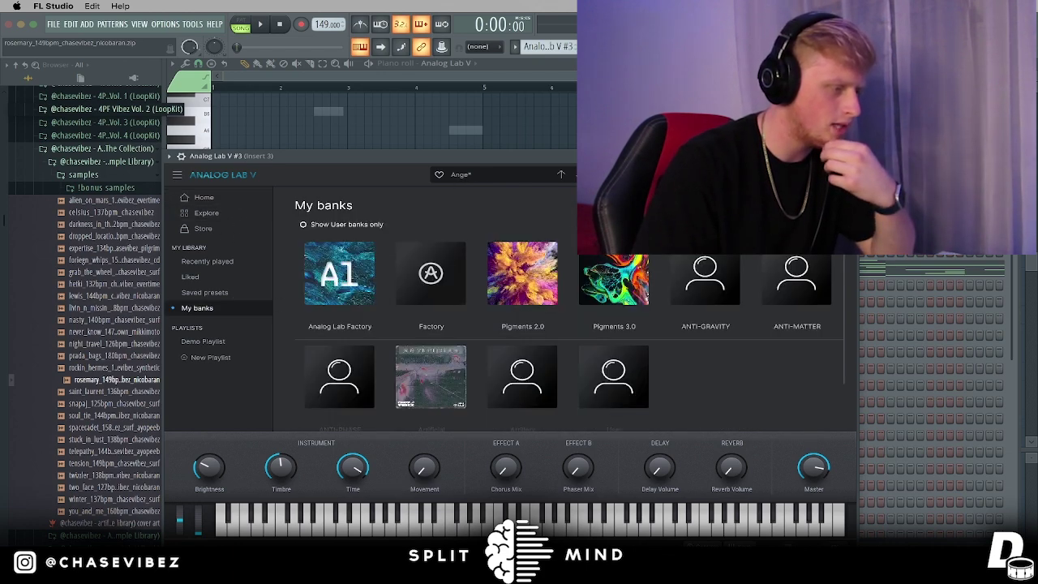
pyautogui.press('Escape')
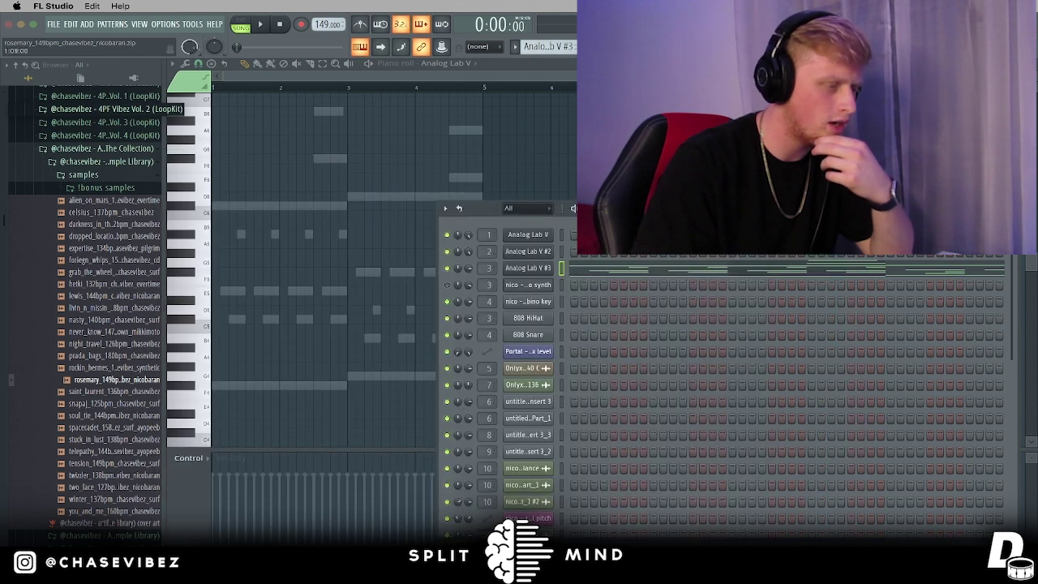
# Play back the Analog Lab V #3 pattern while checking Insert 3 in the mixer.
pyautogui.click(547, 74)
pyautogui.press('space')
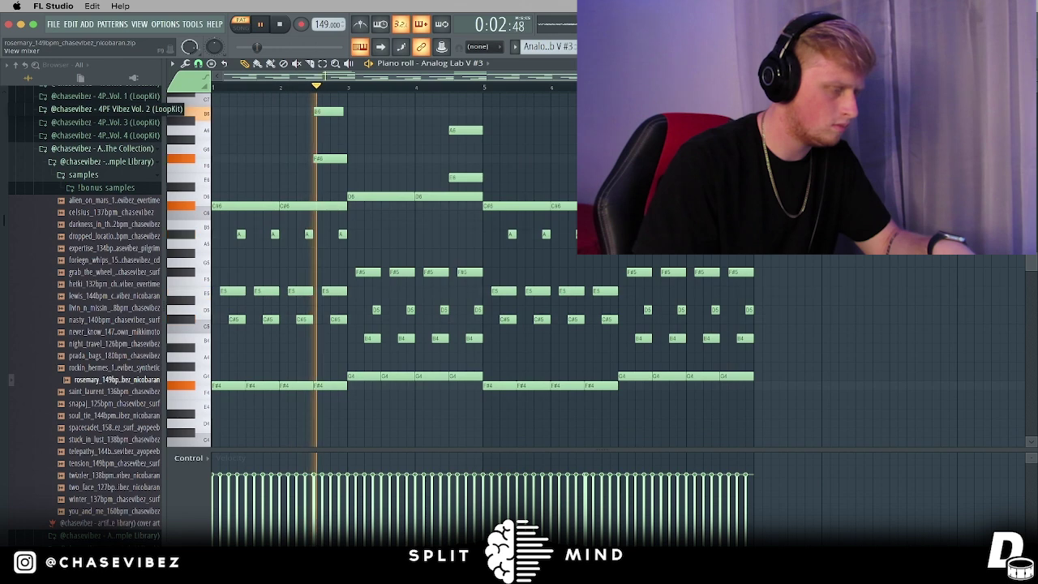
pyautogui.press('F9')
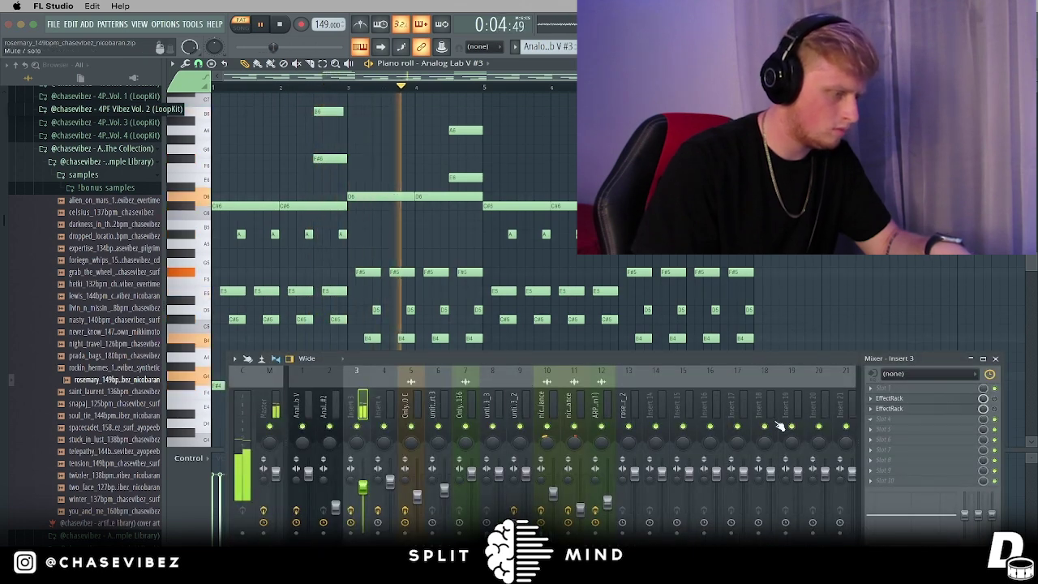
pyautogui.click(995, 359)
pyautogui.press('space')
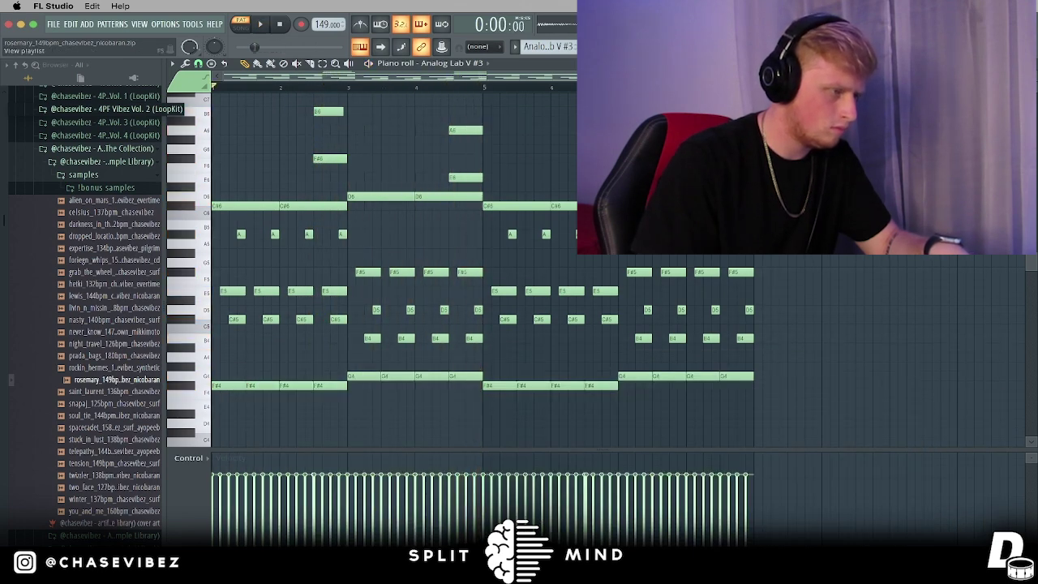
# Open the nico - albino key channel settings from the channel rack and look over its envelope and sample pages.
pyautogui.press('Escape')
pyautogui.click(550, 302)
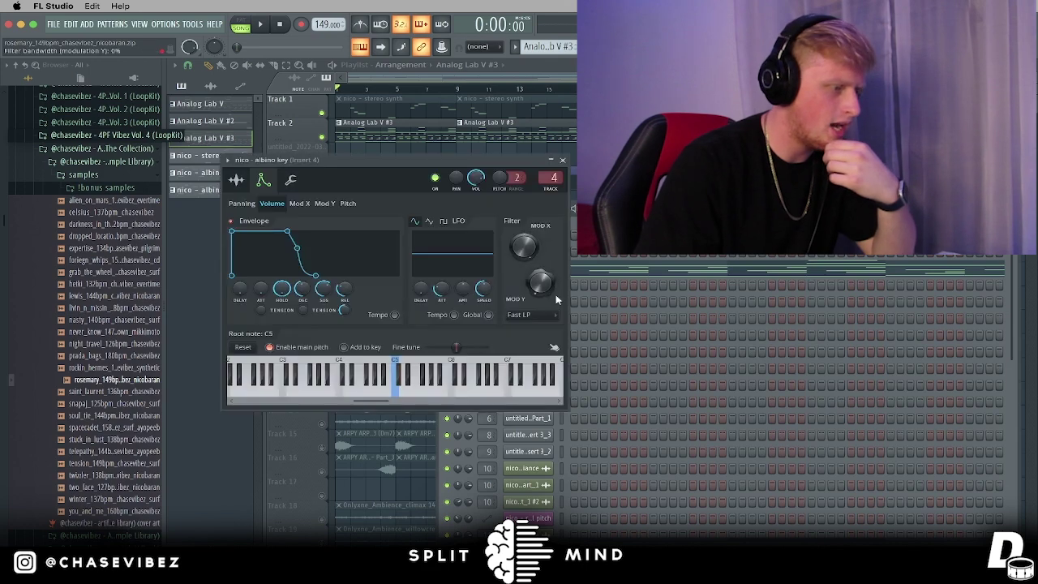
pyautogui.click(236, 180)
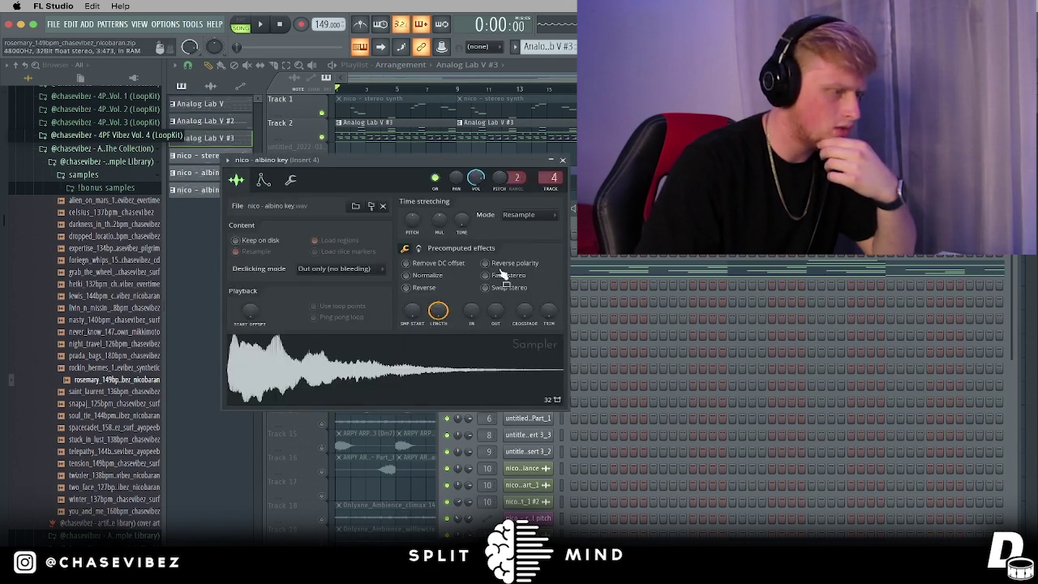
pyautogui.click(562, 160)
# Play back while opening the nico - albino key notes in the piano roll, and switch playback to the pattern alone.
pyautogui.moveTo(536, 47); pyautogui.dragTo(537, 31)
pyautogui.press('space')
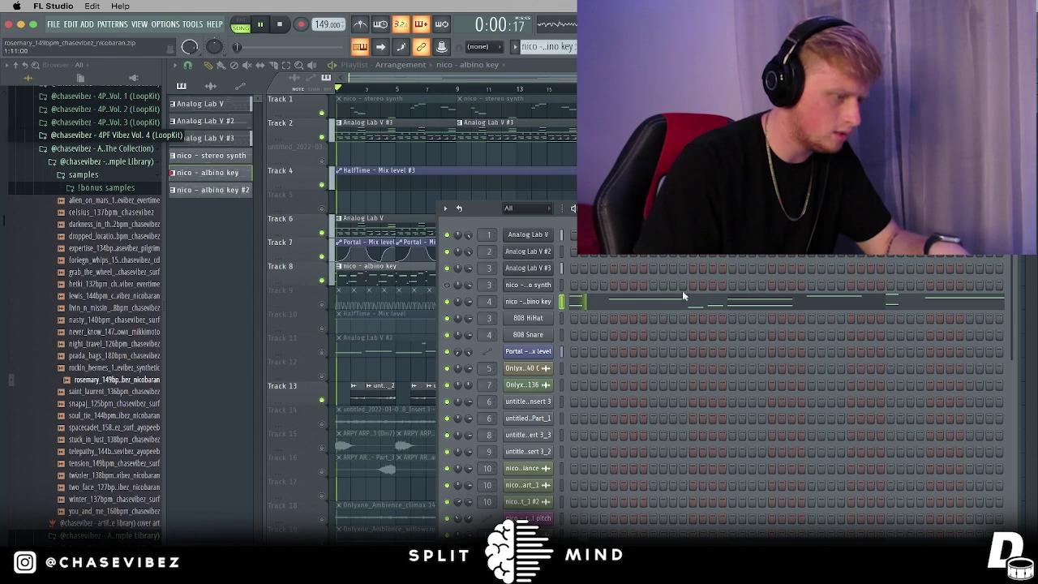
pyautogui.click(625, 298)
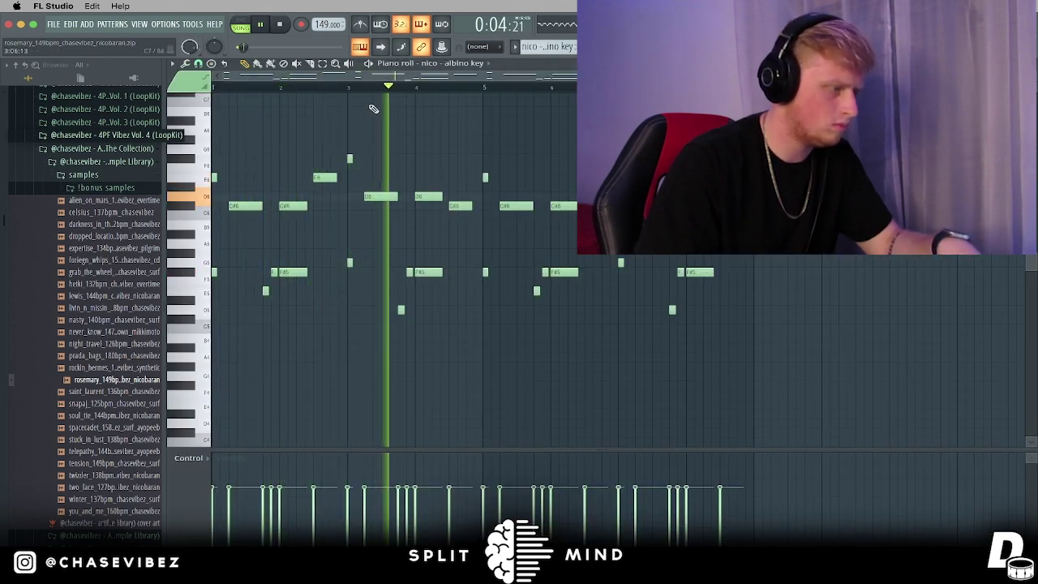
pyautogui.press('l')
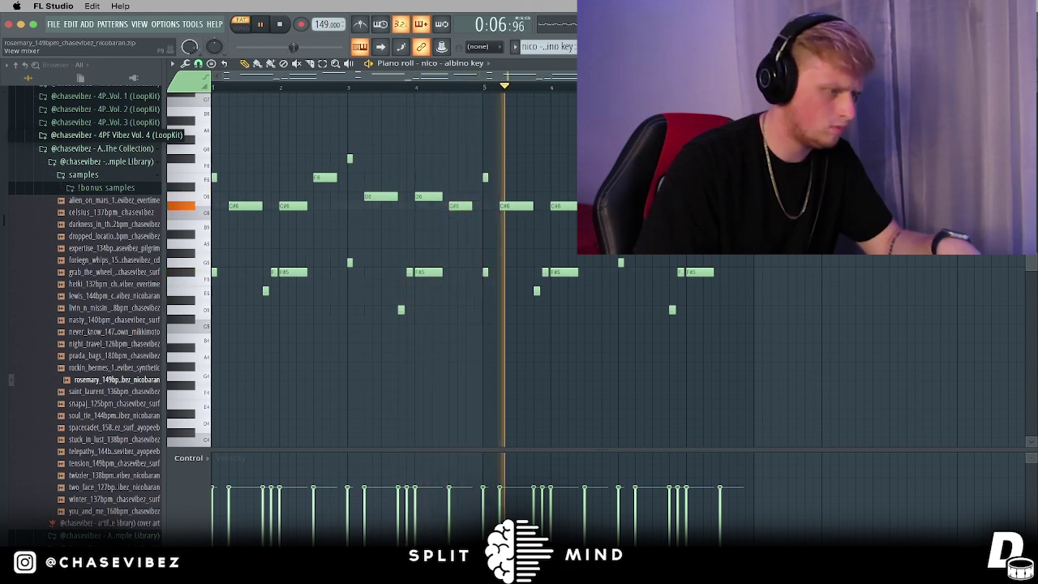
# Inspect the Insert 4 mixer effects, looking at the SketchCassette II preset and the HalfTime settings.
pyautogui.press('F9')
pyautogui.press('space')
pyautogui.click(897, 398)
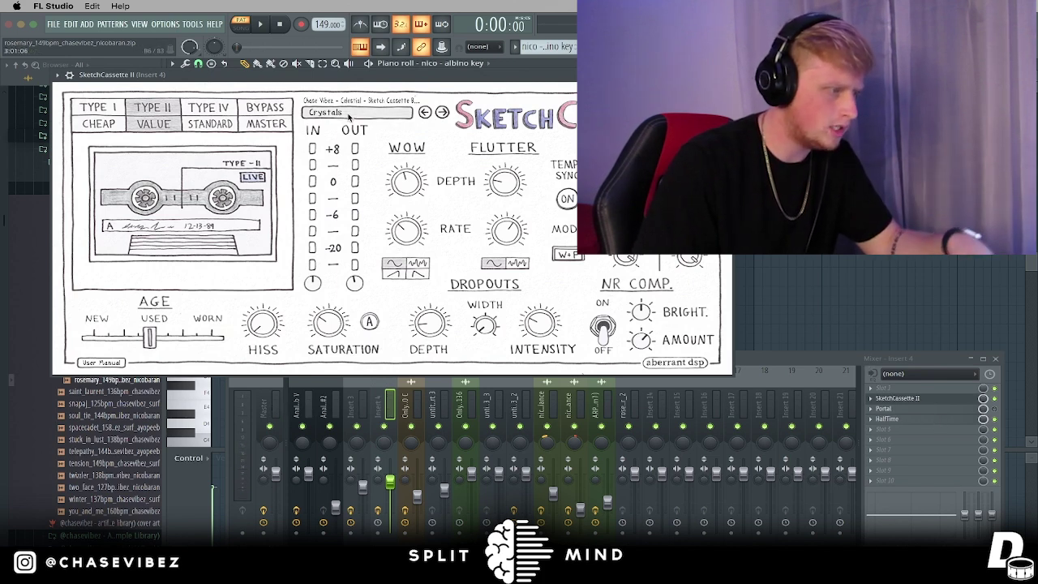
pyautogui.click(349, 114)
pyautogui.moveTo(421, 244)
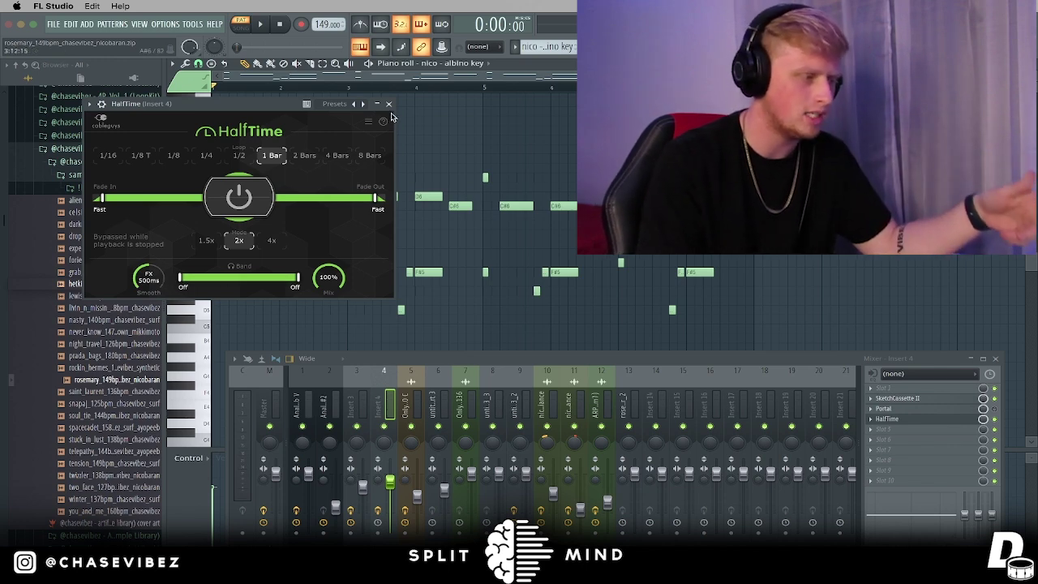
pyautogui.click(389, 105)
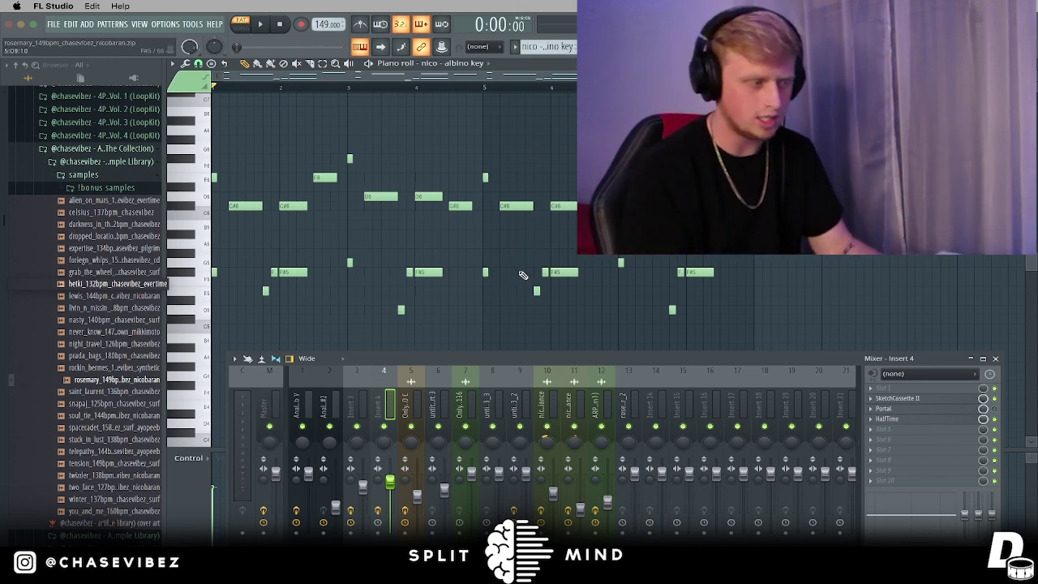
# Play back the nico - albino key pattern, and audition it within the playlist arrangement.
pyautogui.press('space')
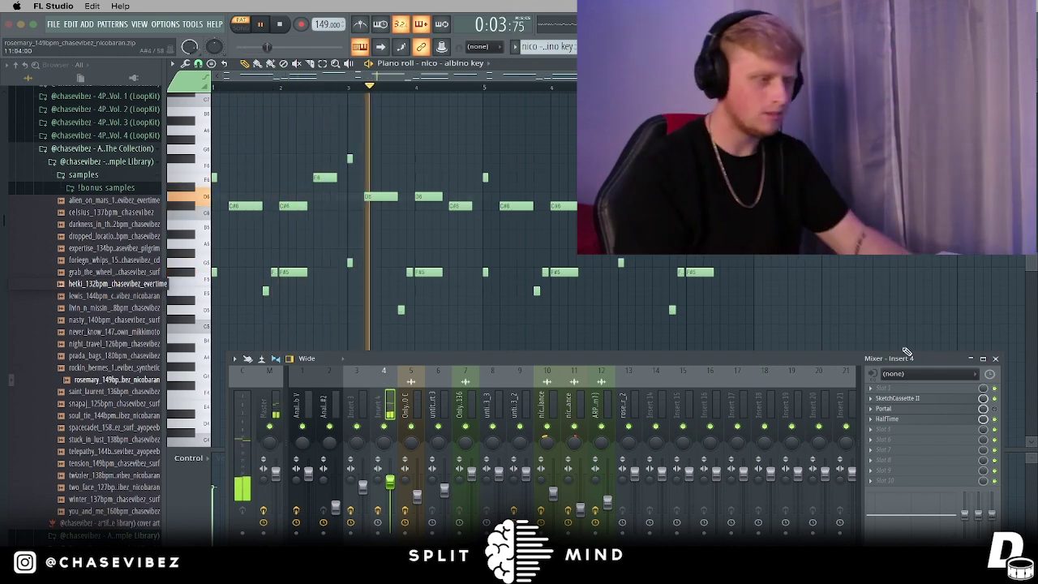
pyautogui.press('space')
pyautogui.press('F5')
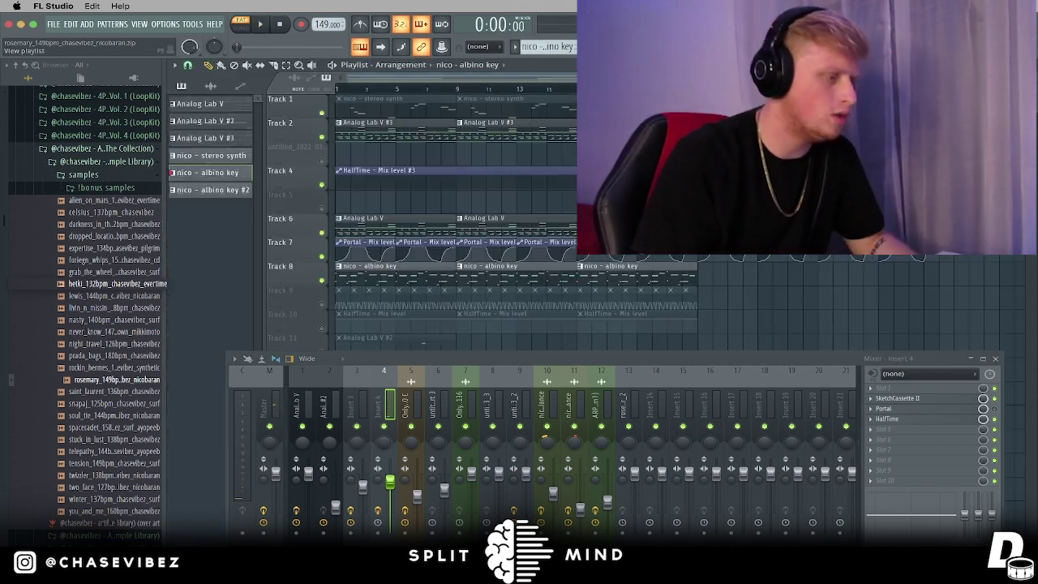
pyautogui.press('space')
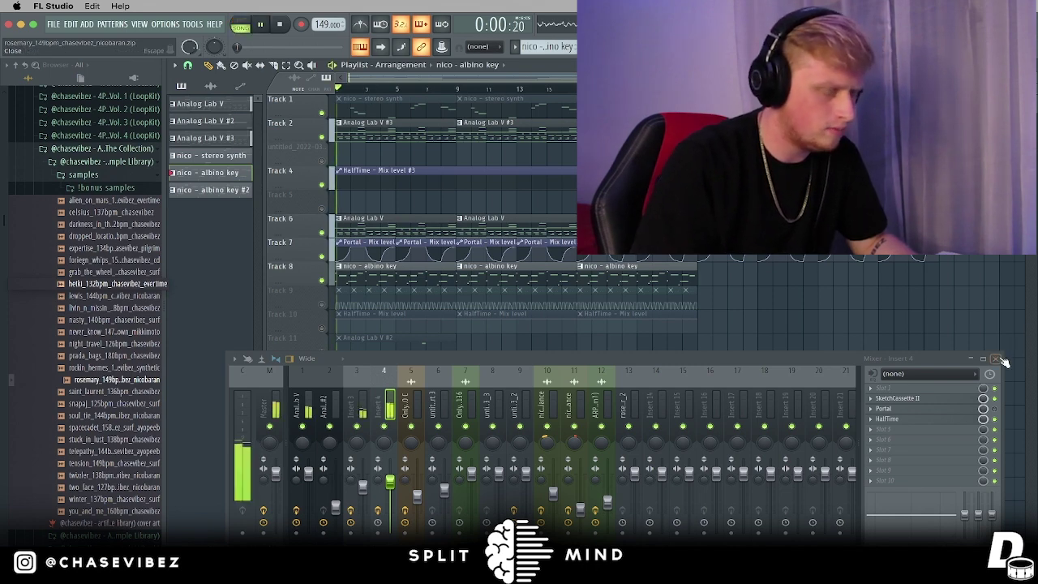
pyautogui.click(996, 358)
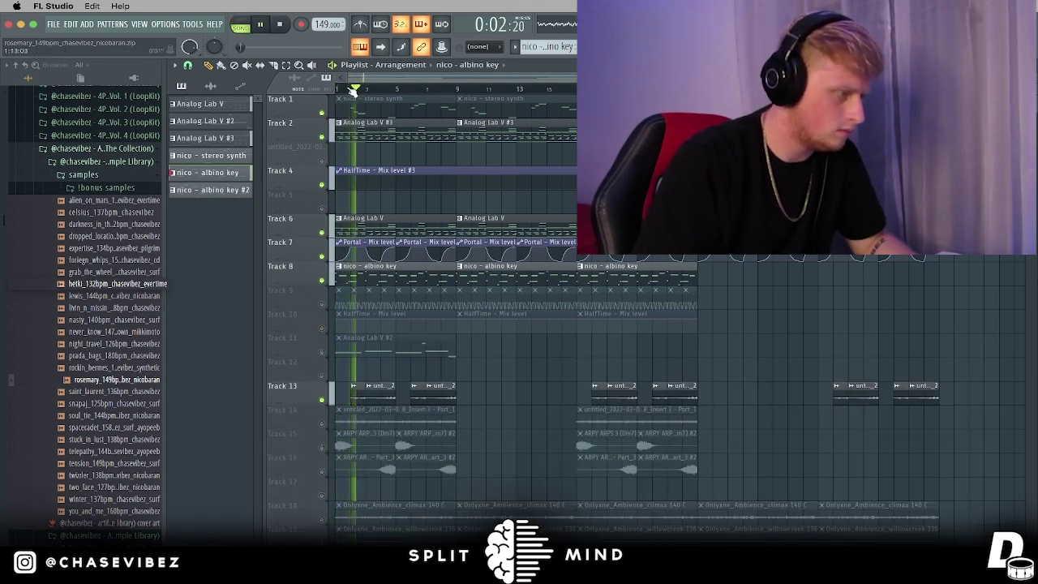
pyautogui.scroll(4, 354, 87)
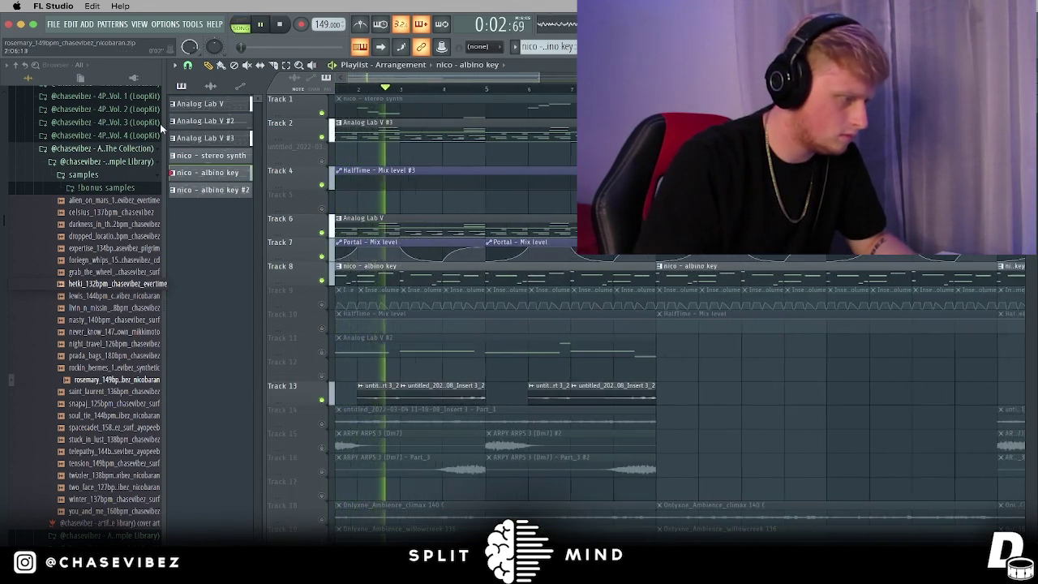
pyautogui.press('space')
# Unmute the Insert 4 volume automation on Track 9 and play it with the Track 8 clips while the mixer is shown.
pyautogui.click(322, 305)
pyautogui.press('F9')
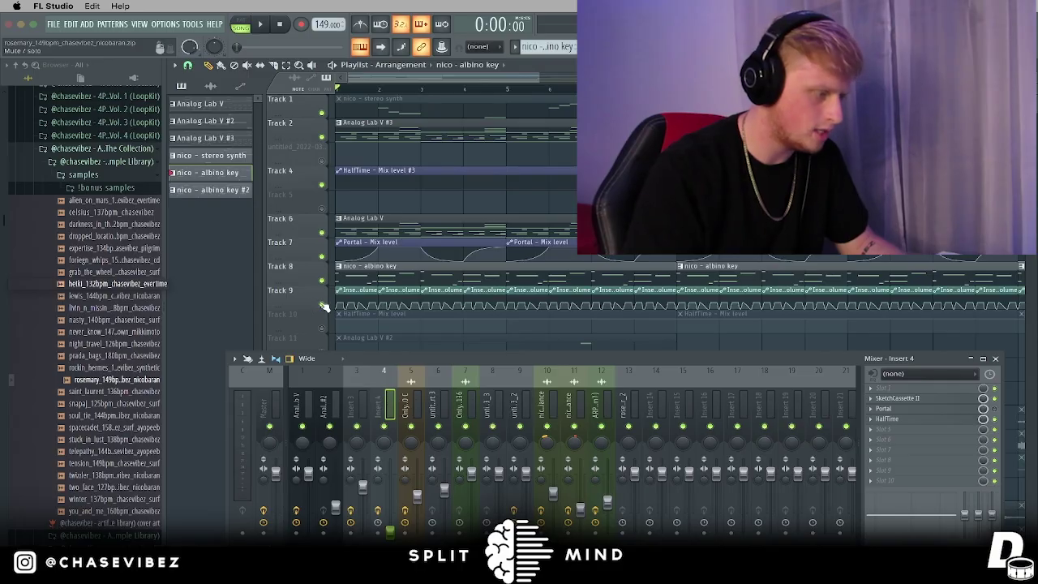
pyautogui.press('space')
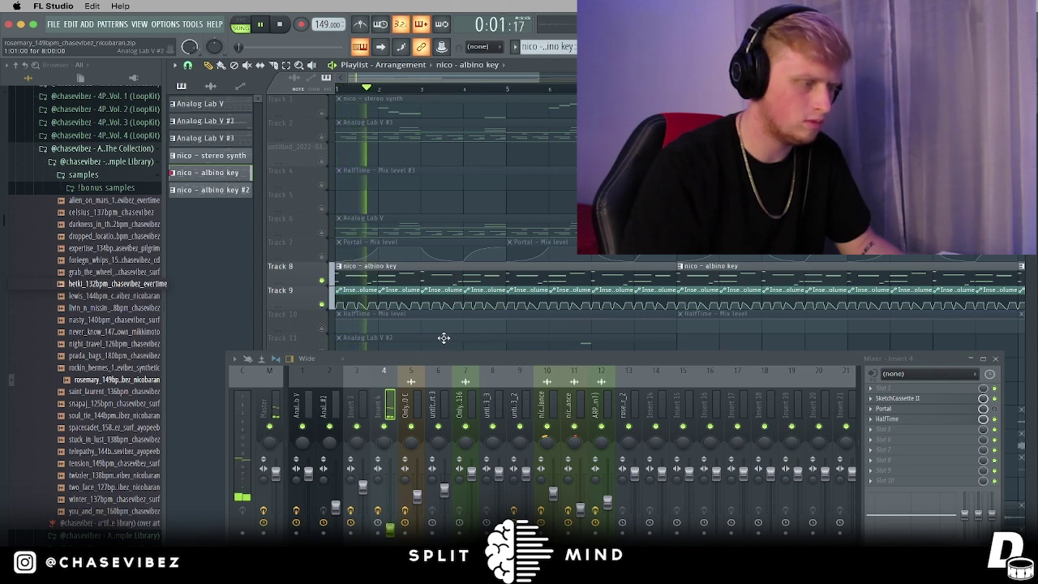
# Bring Tracks 7, 6, 4 and 2 back in during playback to hear them with the nico - albino key layer.
pyautogui.click(324, 256)
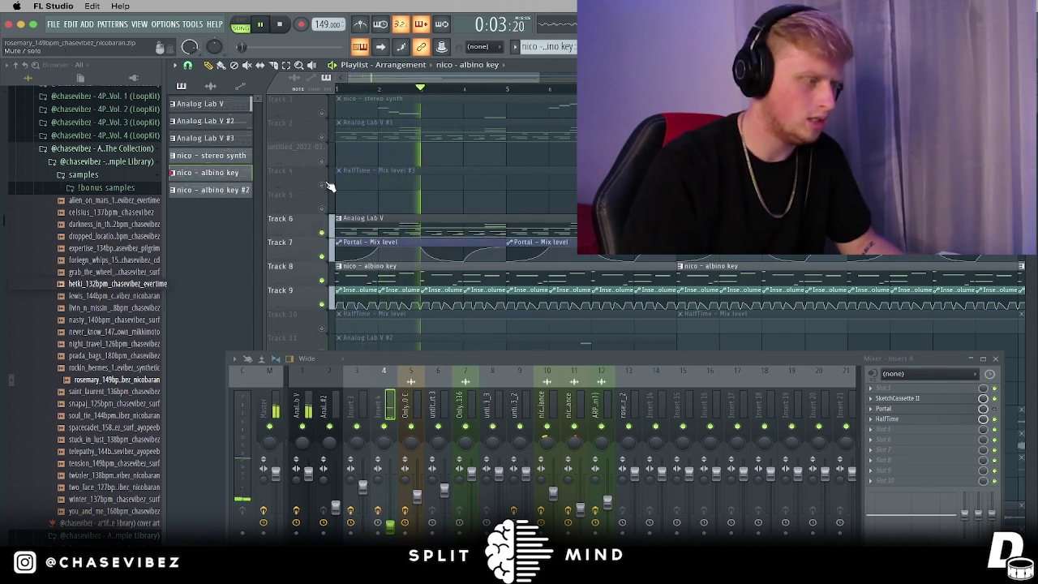
pyautogui.click(324, 184)
pyautogui.click(324, 137)
pyautogui.scroll(-4, 432, 191)
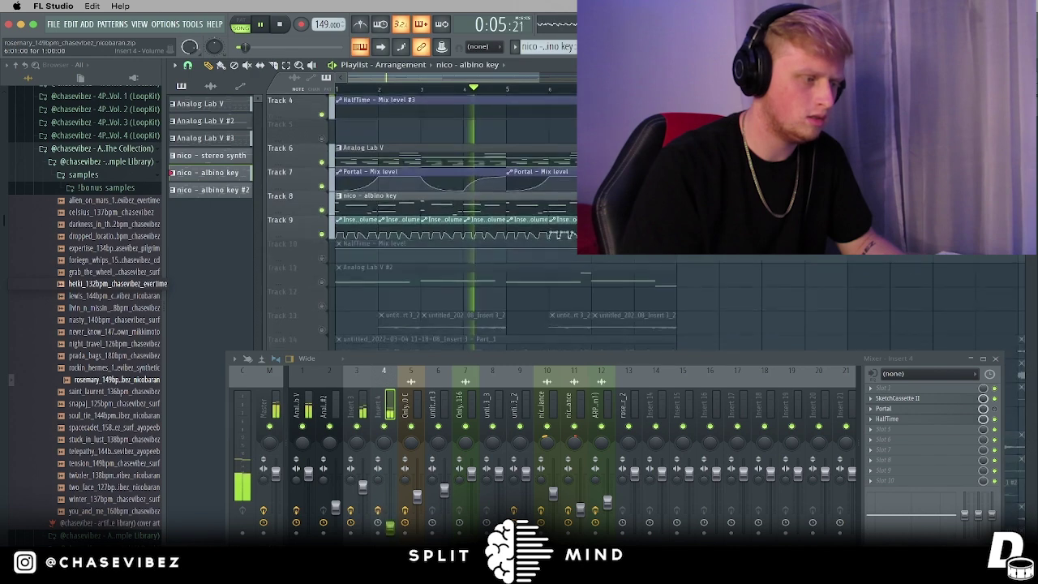
pyautogui.click(995, 358)
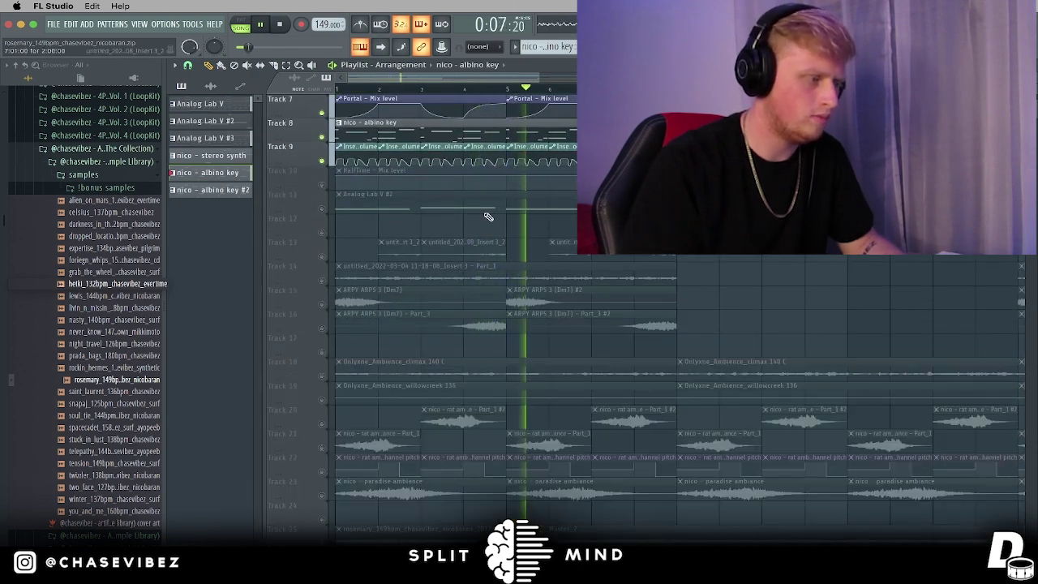
pyautogui.press('space')
# Enable Track 11, open its Analog Lab V #2 clip in the piano roll and play back its notes.
pyautogui.click(321, 208)
pyautogui.doubleClick(425, 201)
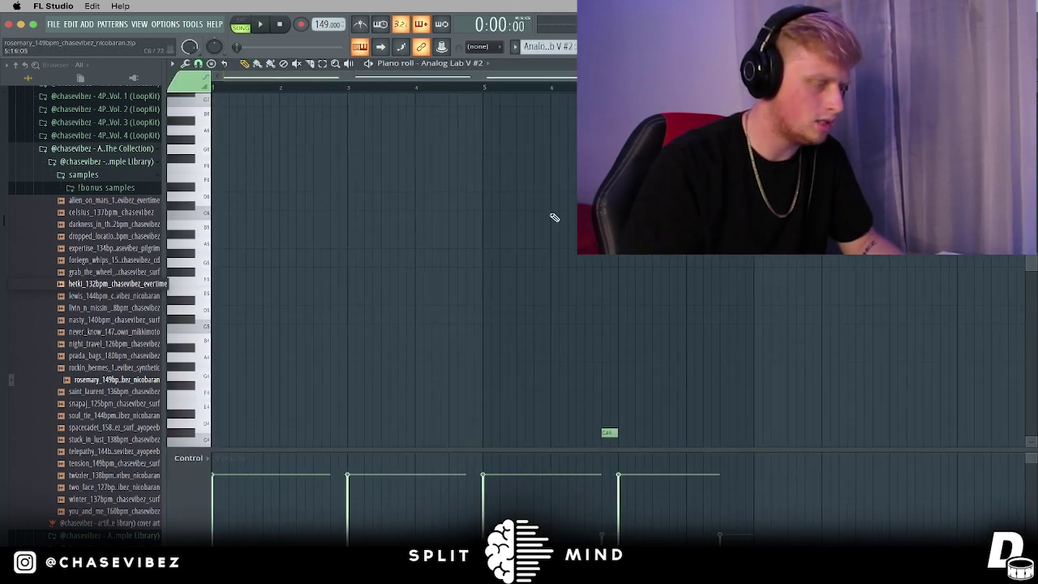
pyautogui.scroll(2, 215, 156)
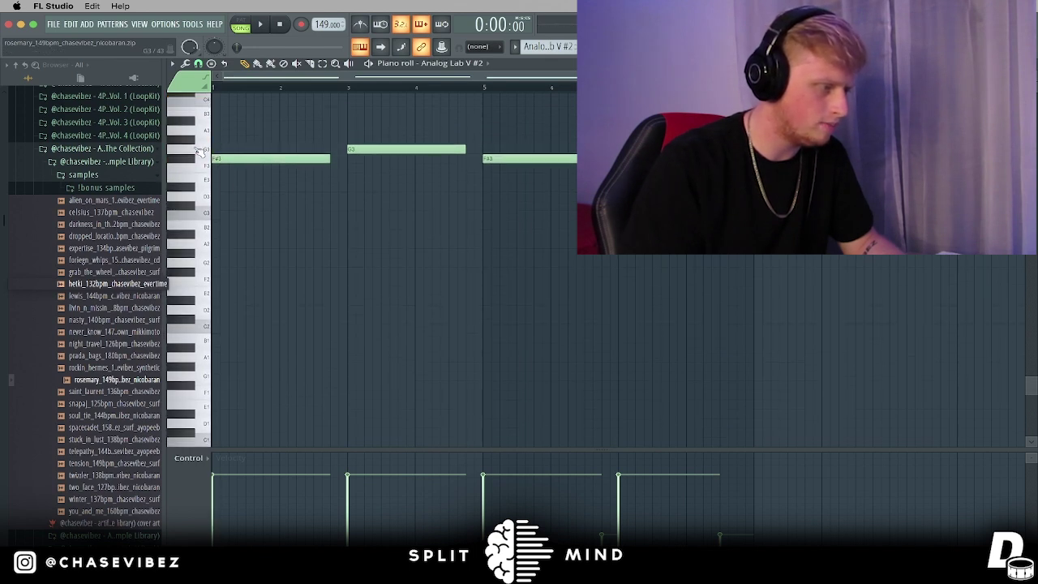
pyautogui.scroll(4, 489, 167)
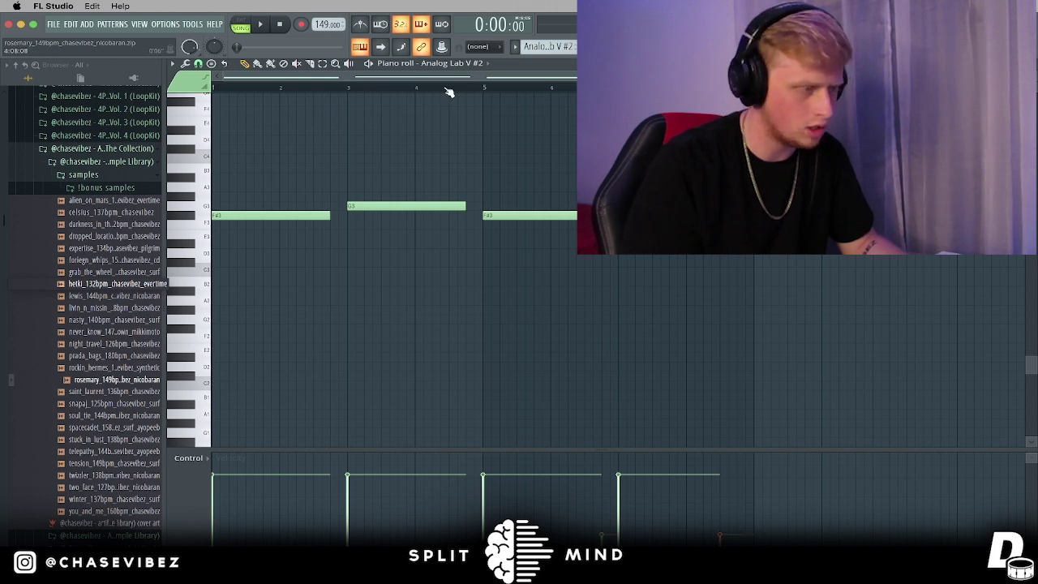
pyautogui.press('space')
pyautogui.scroll(2, 868, 276)
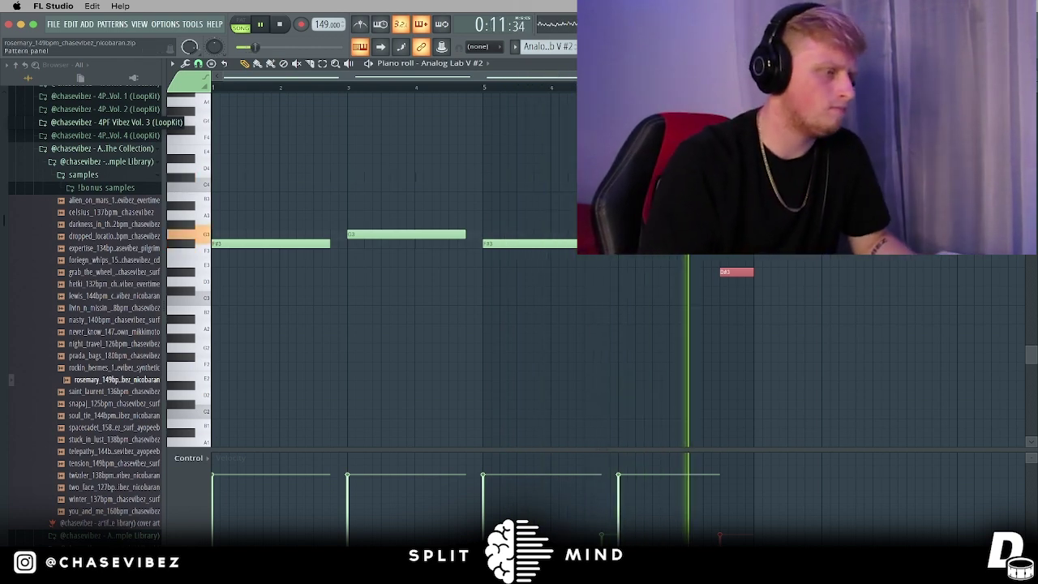
pyautogui.click(381, 46)
pyautogui.press('space')
# Solo the audio clip on Track 14, and re-enable the surrounding layer tracks down to Track 16.
pyautogui.click(323, 280)
pyautogui.rightClick(323, 281)
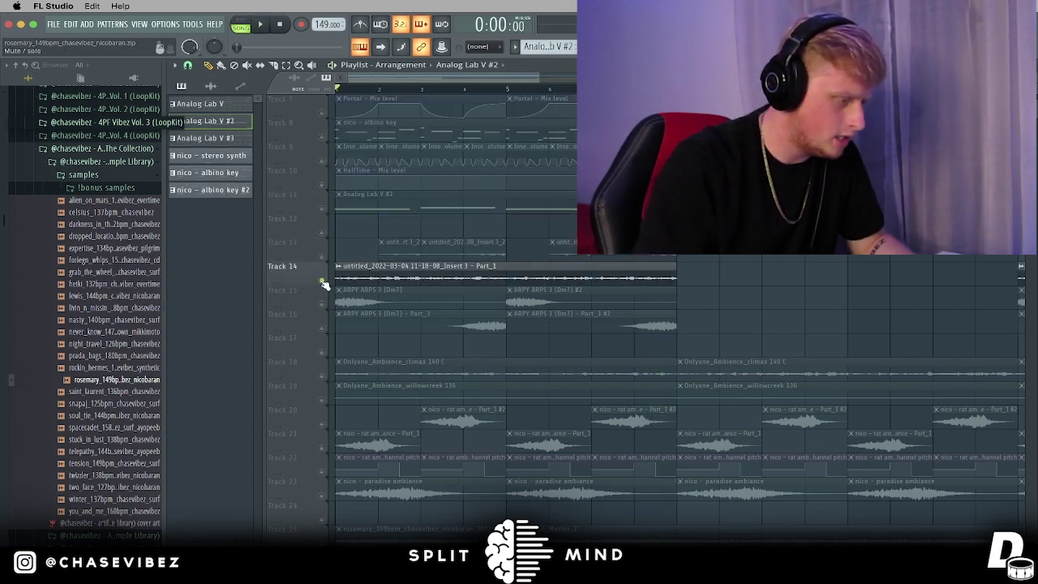
pyautogui.scroll(5, 380, 325)
pyautogui.click(322, 375)
pyautogui.click(322, 328)
pyautogui.click(322, 304)
pyautogui.click(321, 280)
pyautogui.click(322, 257)
pyautogui.click(321, 233)
pyautogui.click(322, 209)
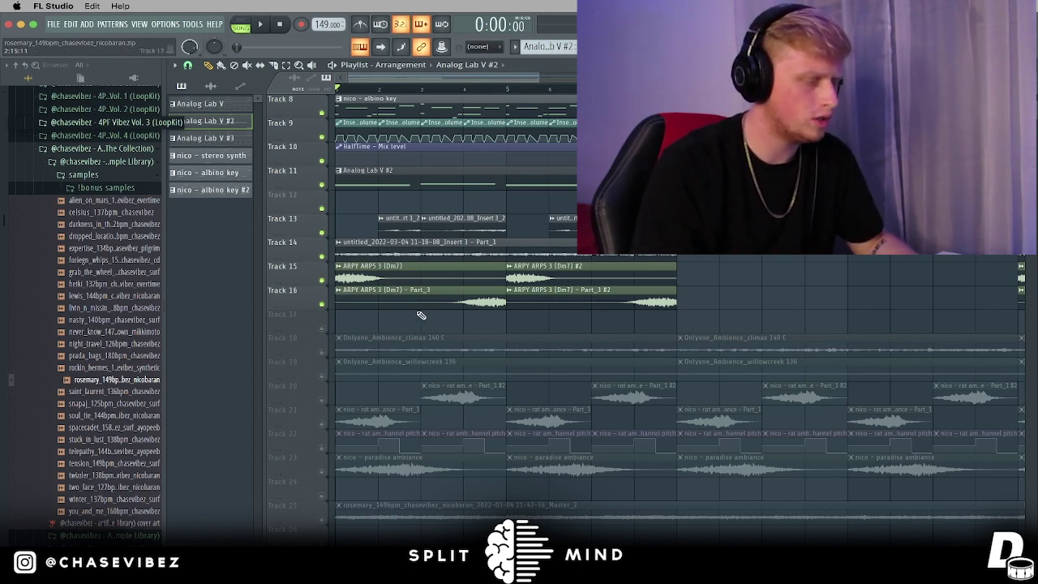
# Play back the arrangement with the layers through Track 16 and mute Track 14 during playback.
pyautogui.press('space')
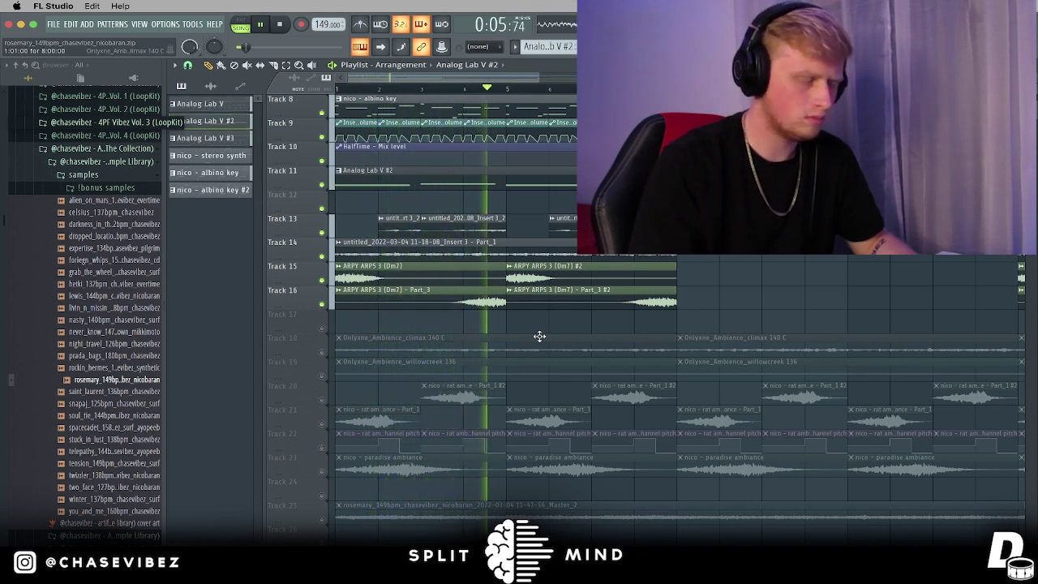
pyautogui.scroll(-2, 616, 337)
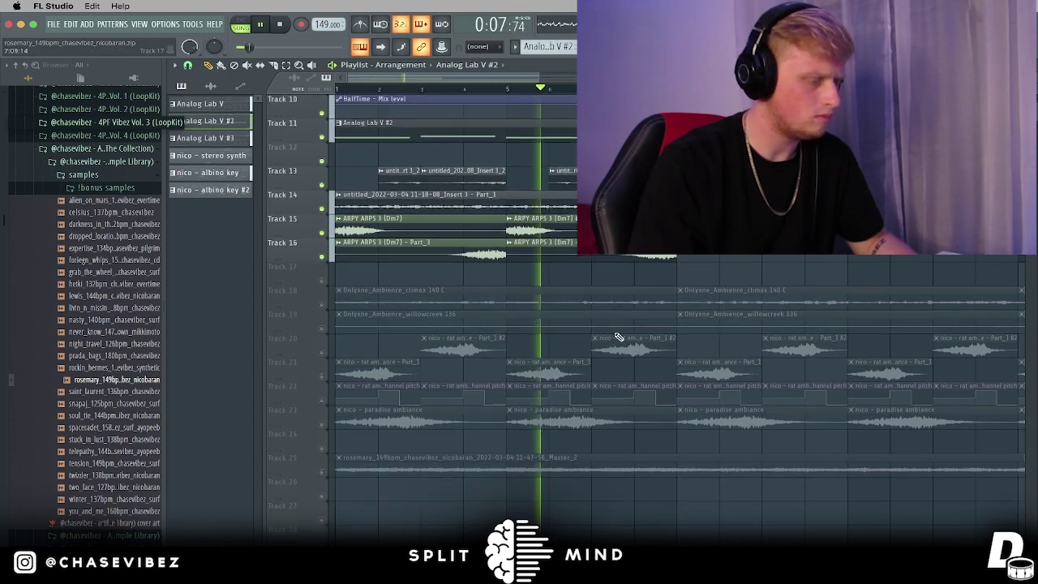
pyautogui.click(321, 208)
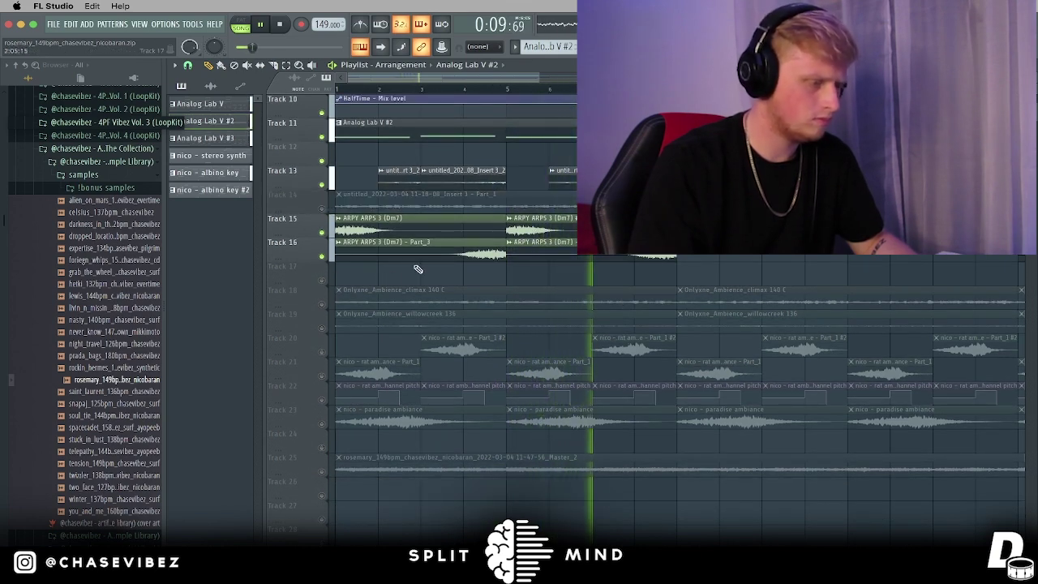
pyautogui.scroll(-2, 418, 269)
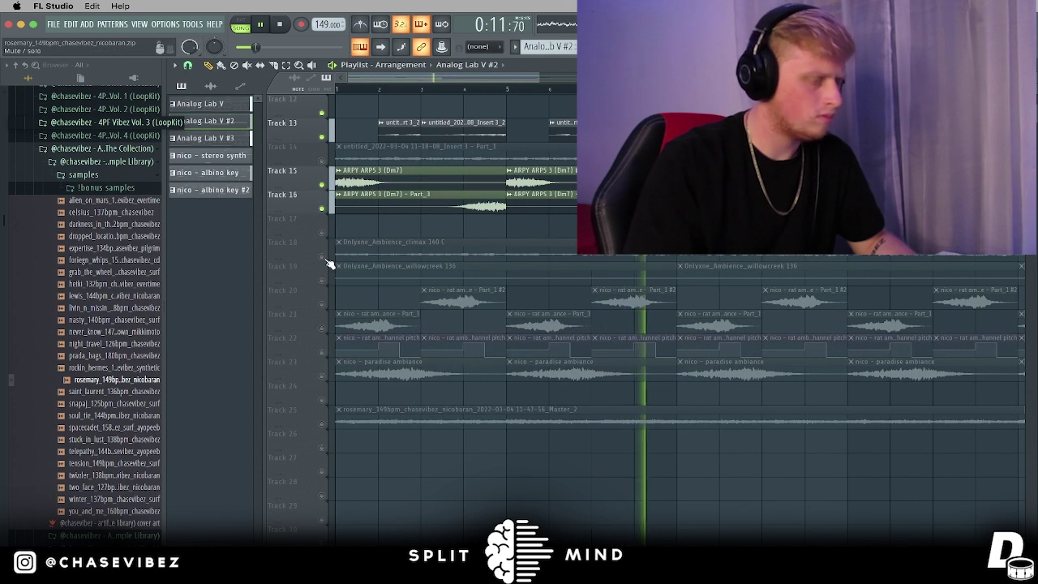
pyautogui.press('space')
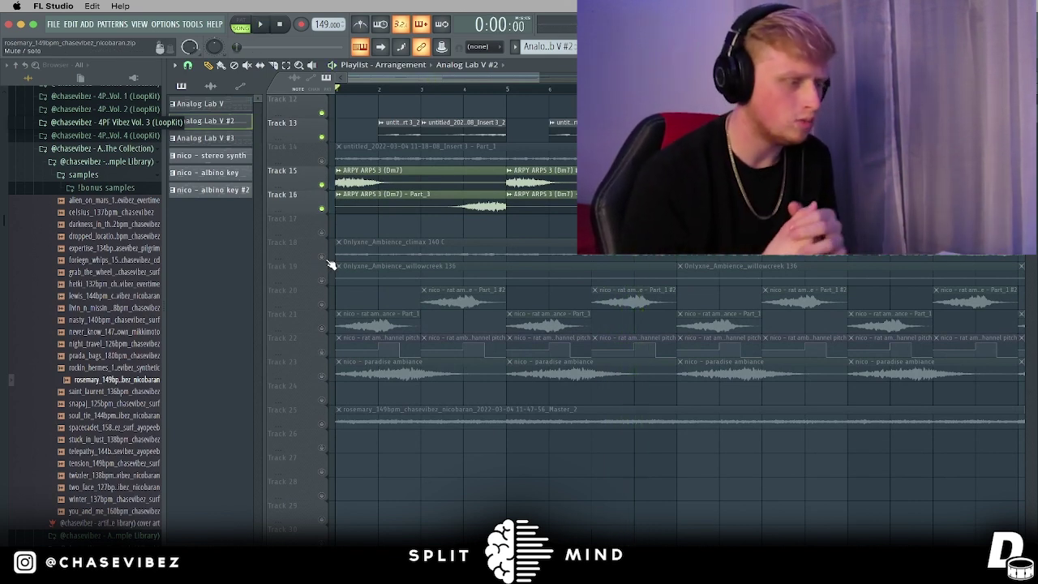
# Solo the Onlyxne_Ambience_climax clips on Track 18, add the Onlyxne_Ambience_willowcreek clips on Track 19, and play them back.
pyautogui.click(326, 260)
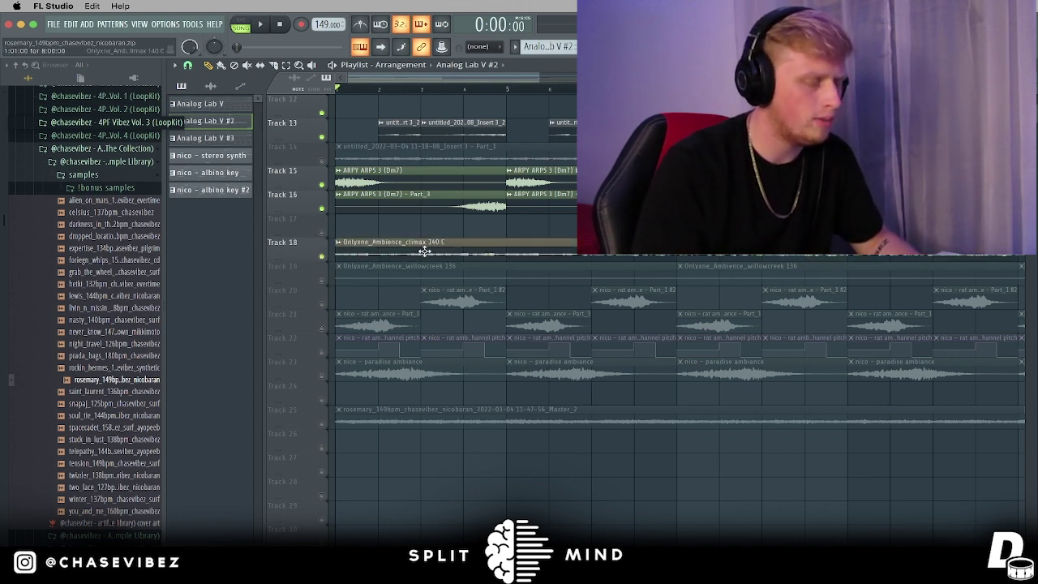
pyautogui.rightClick(322, 256)
pyautogui.press('space')
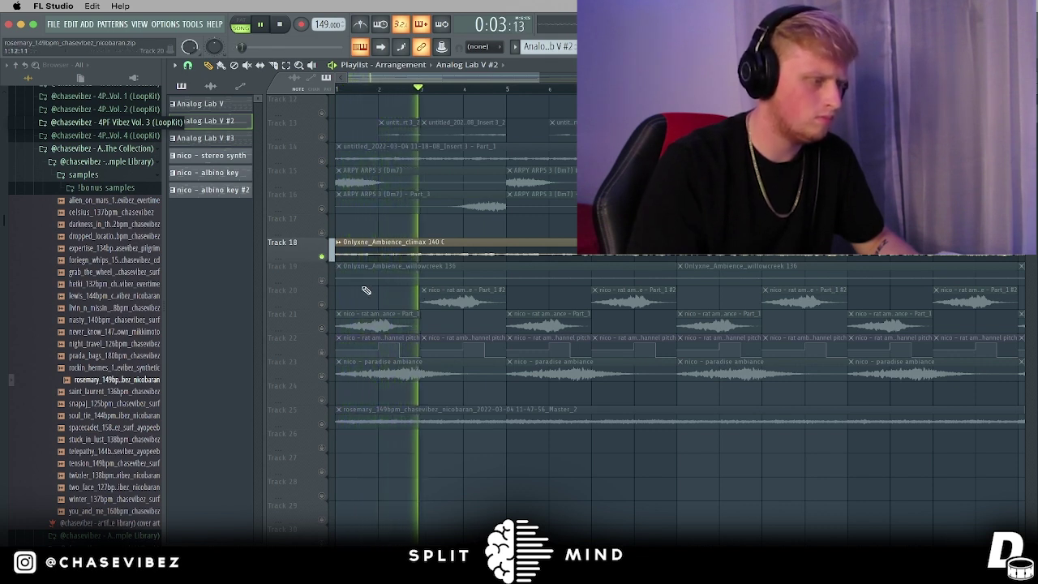
pyautogui.click(322, 280)
pyautogui.press('space')
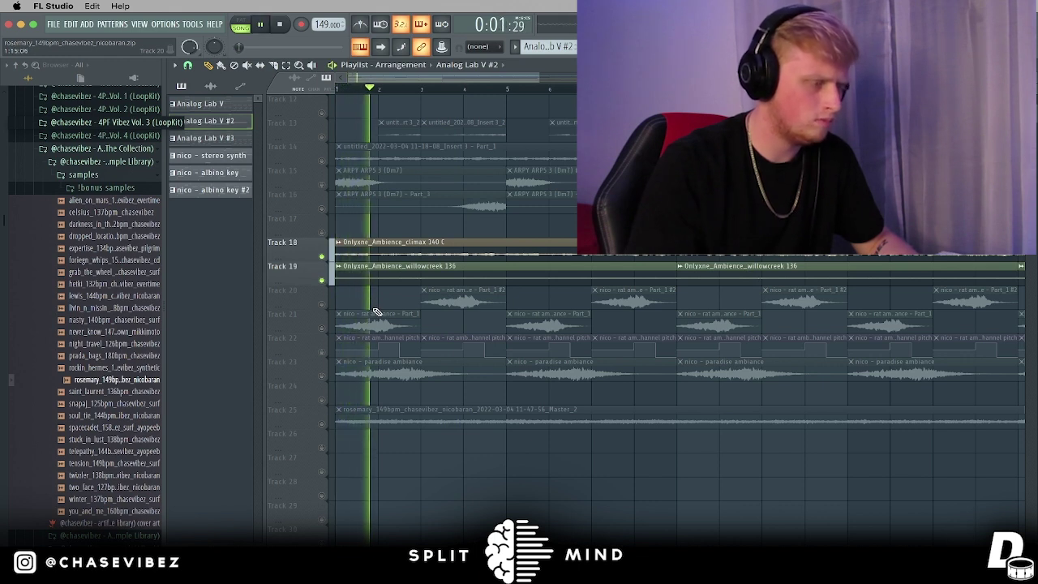
# Unmute the nico - paradise ambiance clips on Track 23 and select the first rat ambience clips on Tracks 20 and 21.
pyautogui.moveTo(322, 327)
pyautogui.mouseDown()
pyautogui.moveTo(324, 306)
pyautogui.moveTo(324, 330)
pyautogui.mouseUp()
pyautogui.press('space')
pyautogui.press('space')
pyautogui.press('space')
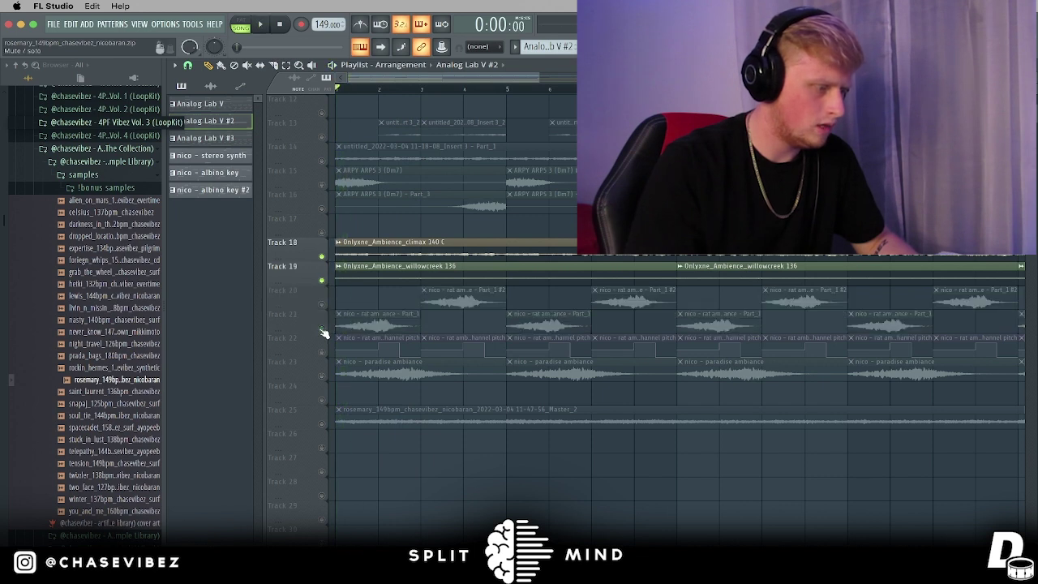
pyautogui.click(324, 376)
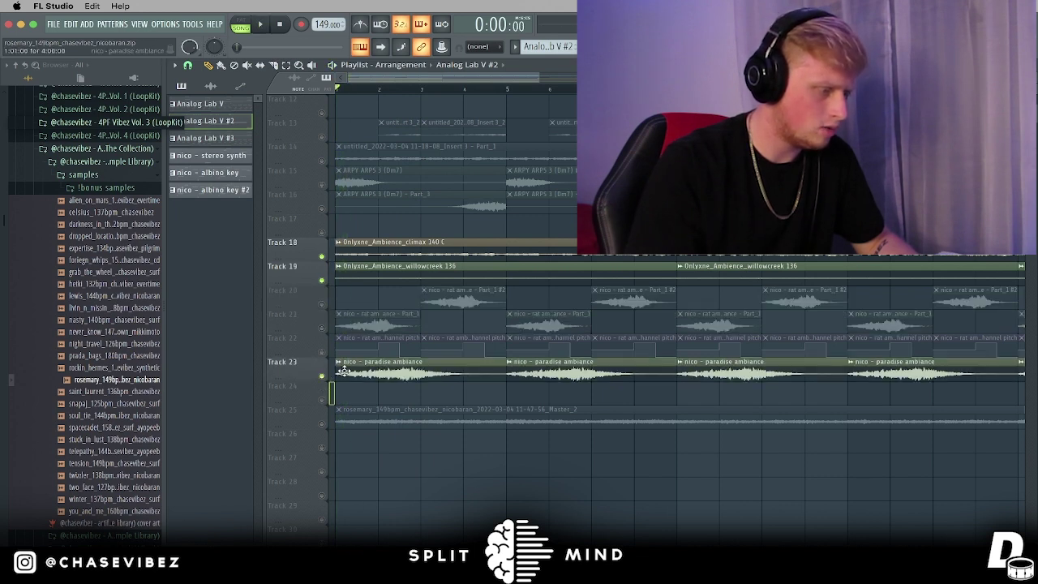
pyautogui.moveTo(488, 332); pyautogui.dragTo(379, 286)
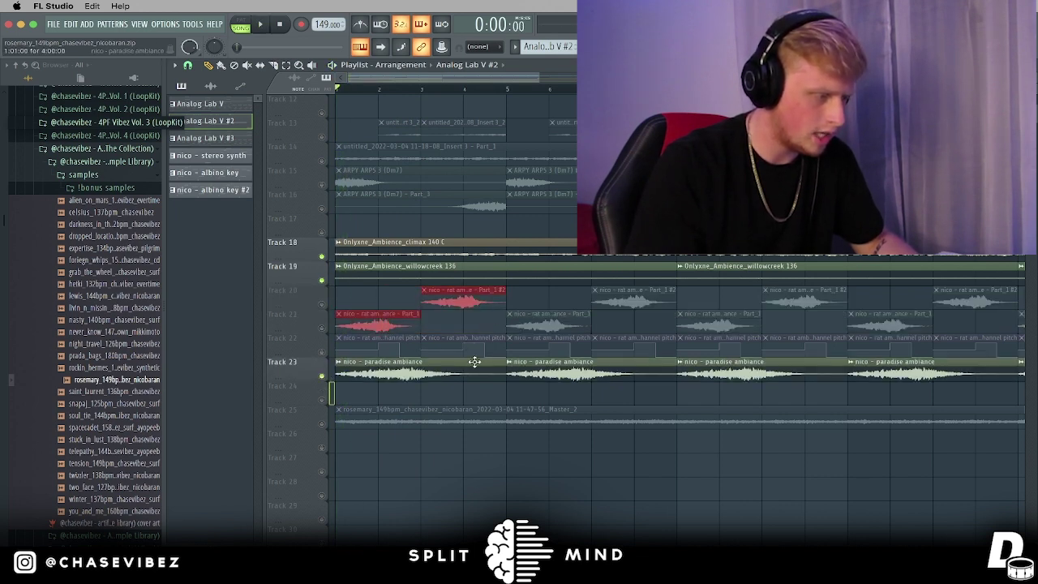
# Unmute the nico - rat ambience channel pitch automation clips on Track 22 and play back the ambience layers.
pyautogui.click(323, 353)
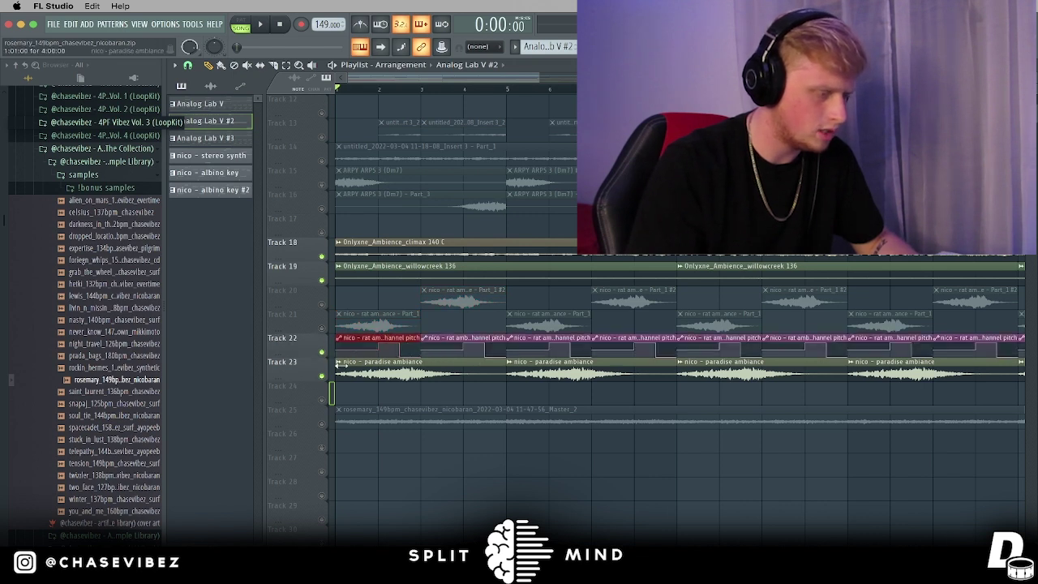
pyautogui.press('space')
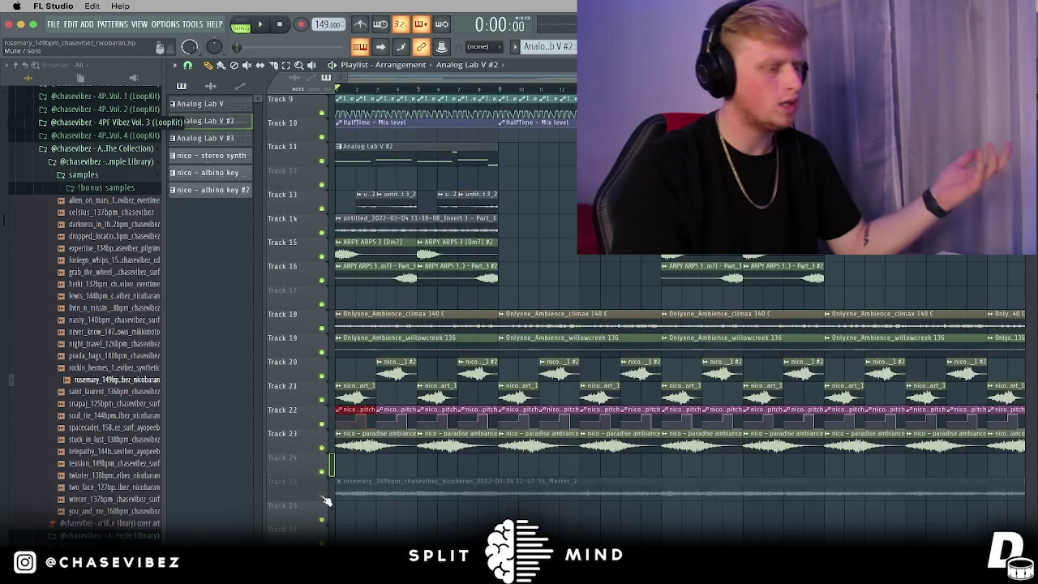
# Inspect the mixer effects on the Analog Lab V insert, including the first Portal, and close the mixer.
pyautogui.press('F9')
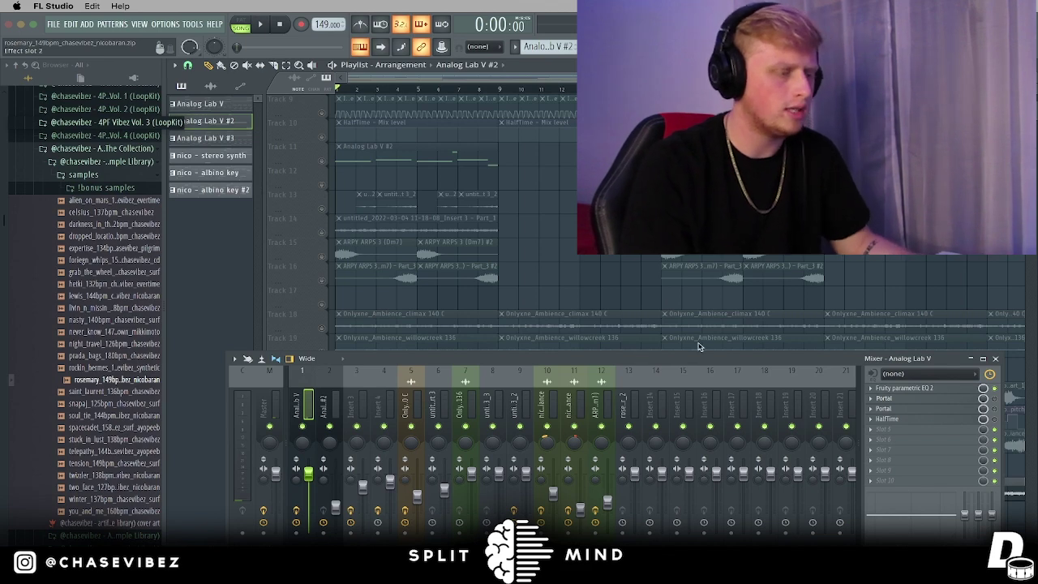
pyautogui.click(883, 398)
pyautogui.press('Escape')
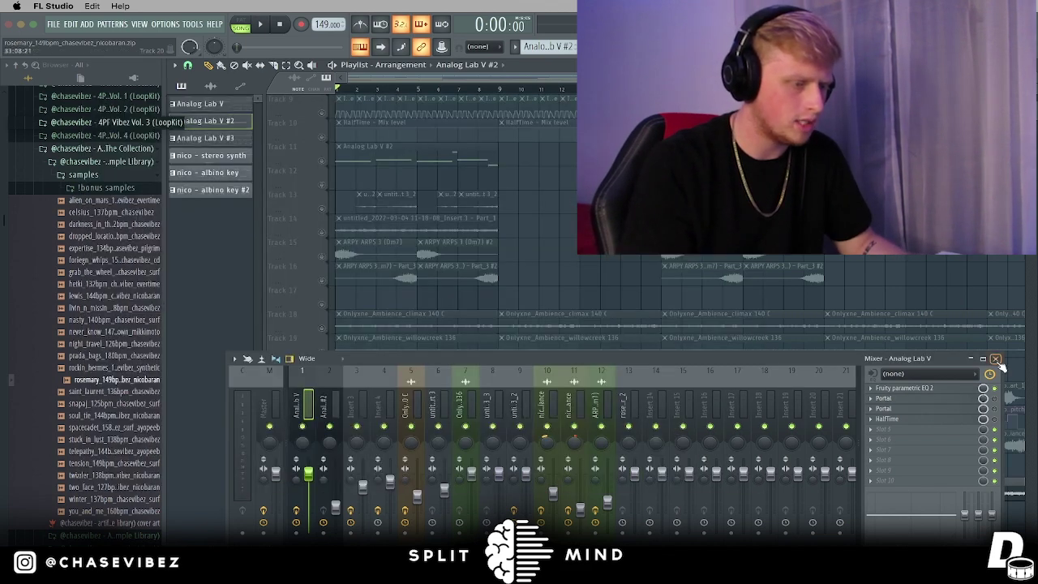
pyautogui.click(996, 359)
# Select the rendered rosemary master clip on Track 25 and play it from the start while looking over the arrangement.
pyautogui.scroll(-4, 576, 371)
pyautogui.click(371, 391)
pyautogui.press('space')
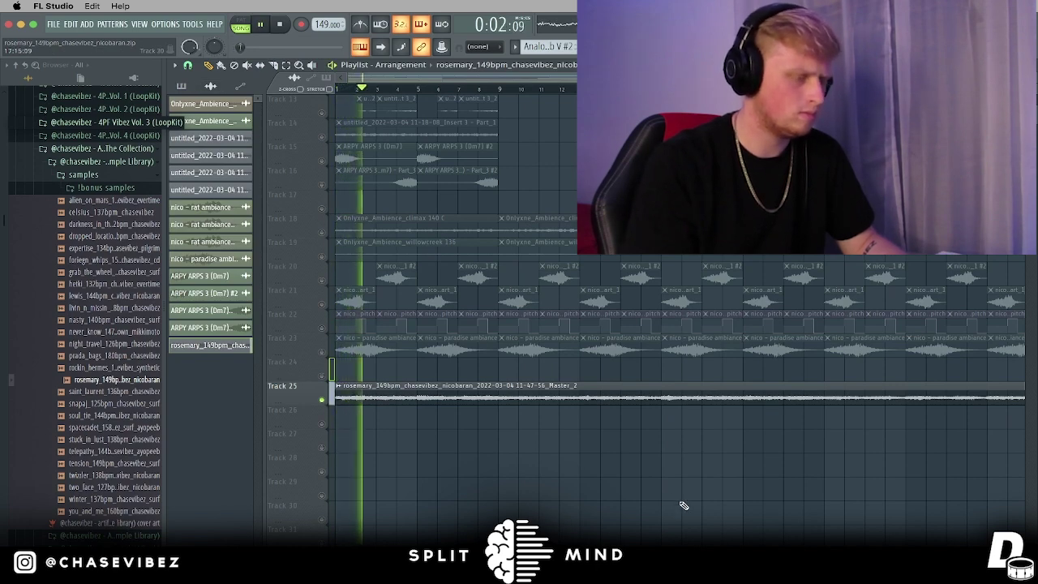
pyautogui.scroll(1, 691, 427)
pyautogui.scroll(-3, 514, 93)
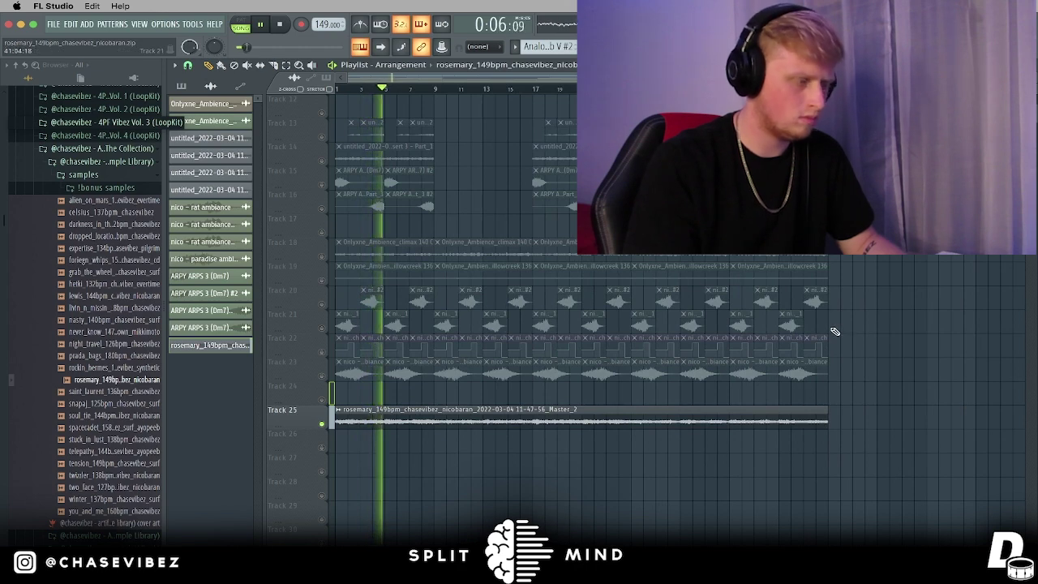
pyautogui.scroll(4, 834, 331)
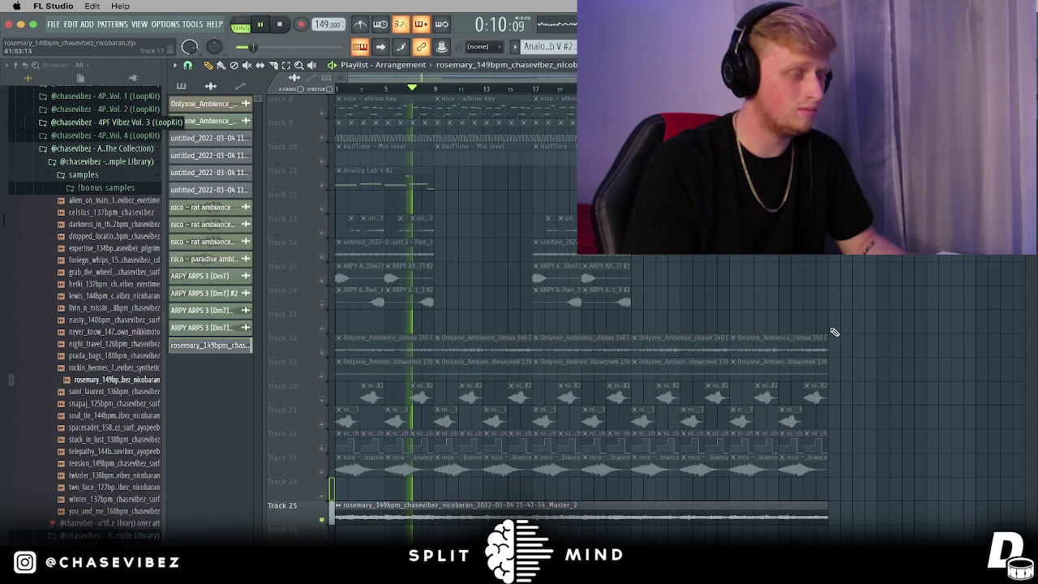
pyautogui.scroll(-2, 734, 315)
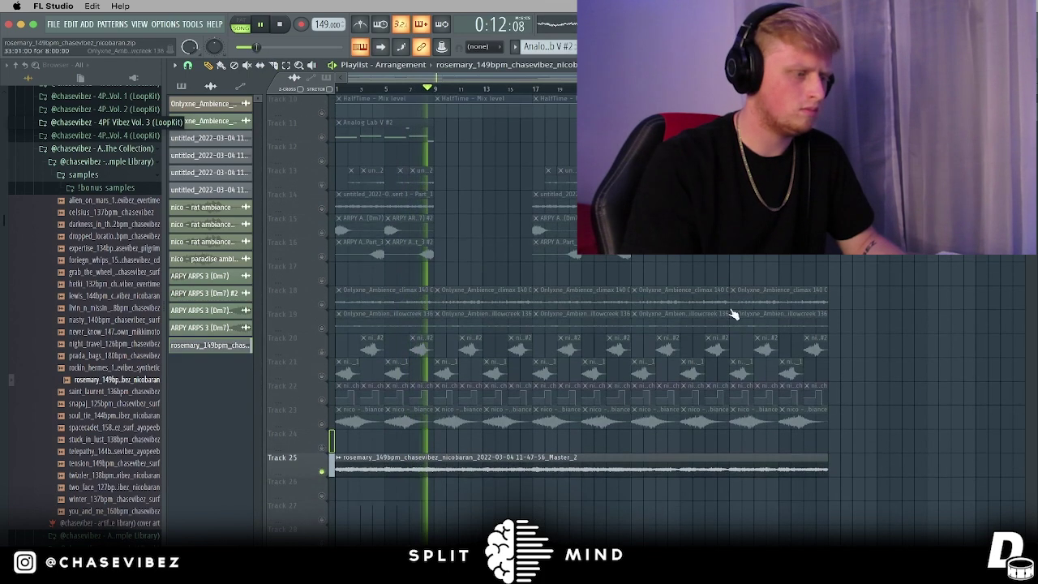
# Mark out the arrangement's sections by selecting bars 1 to 9, bars 9 to 24 and bars 25 to 37.
pyautogui.moveTo(437, 90); pyautogui.dragTo(329, 99)
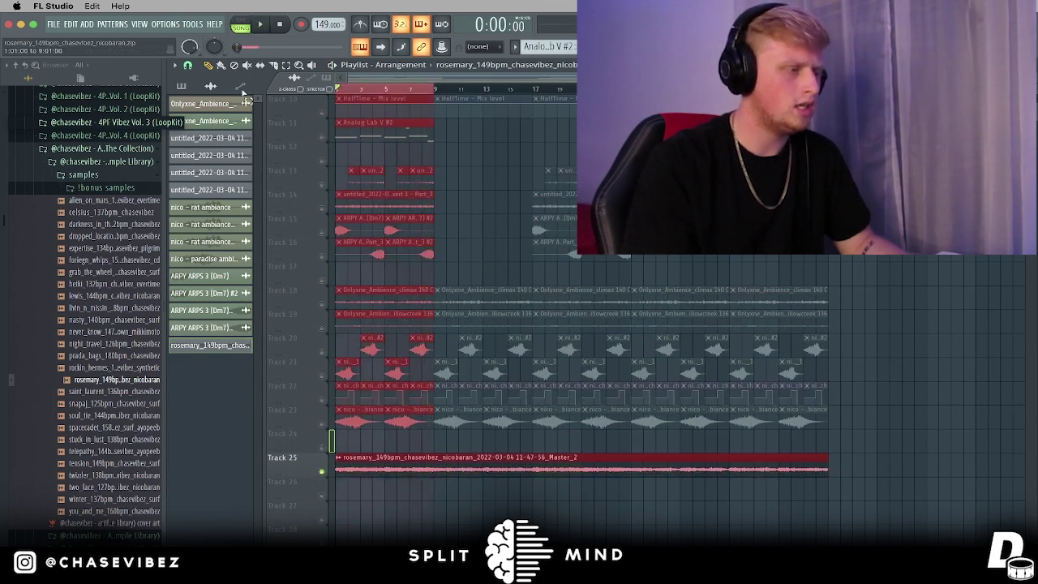
pyautogui.scroll(6, 454, 146)
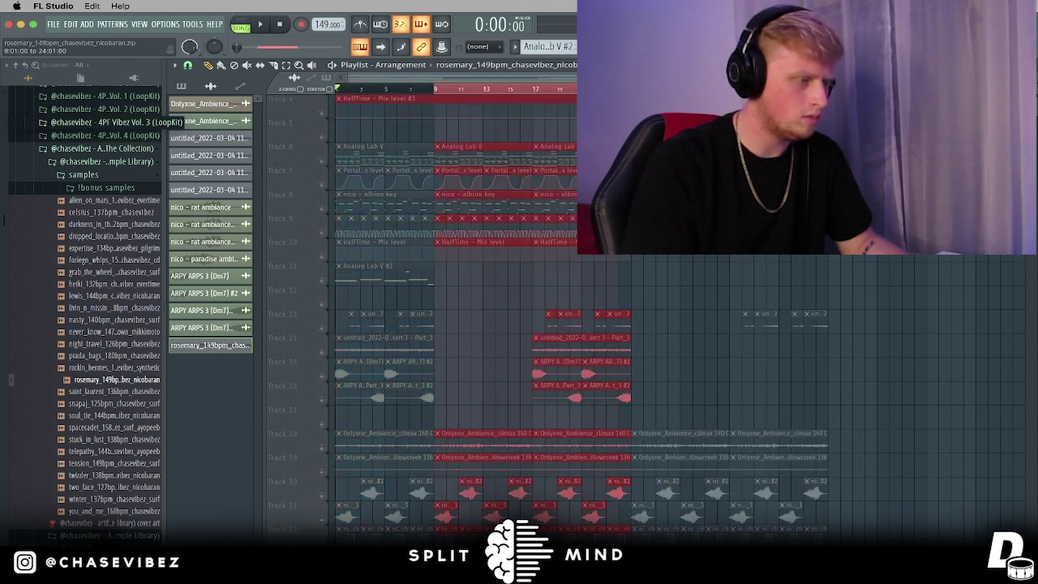
pyautogui.moveTo(632, 90); pyautogui.dragTo(741, 89)
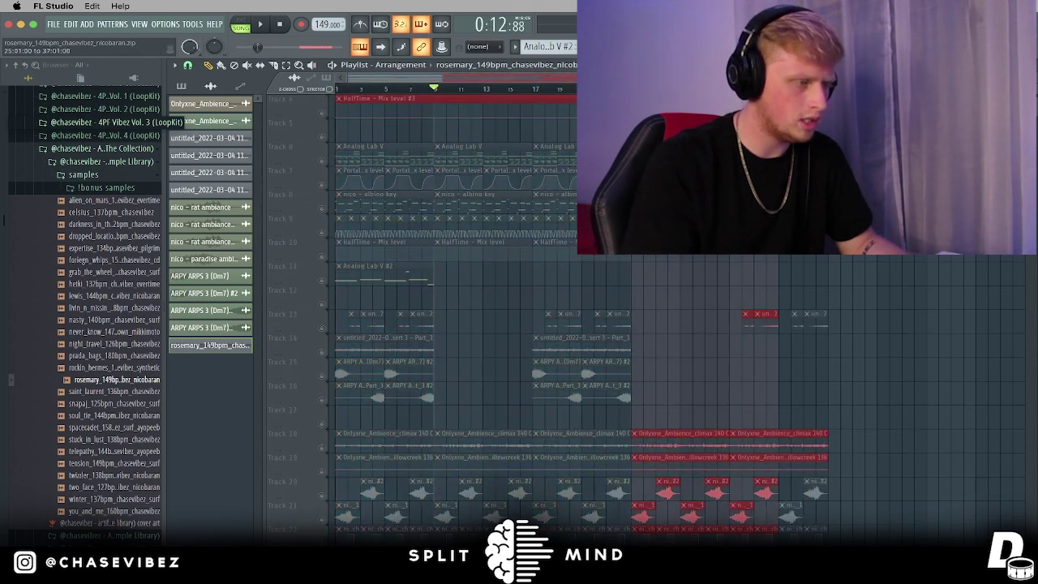
pyautogui.scroll(-4, 533, 253)
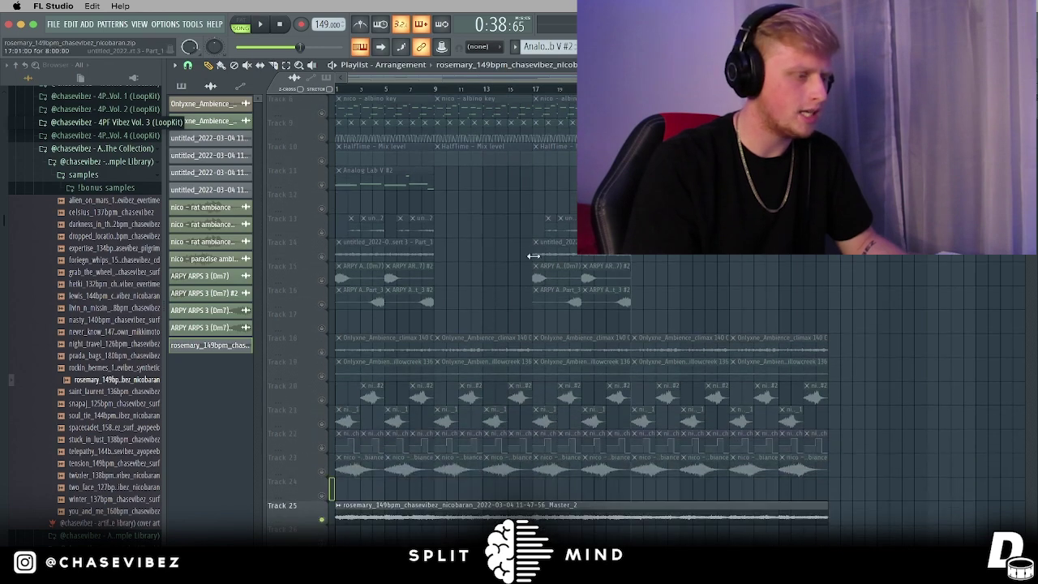
pyautogui.moveTo(517, 317); pyautogui.dragTo(458, 193)
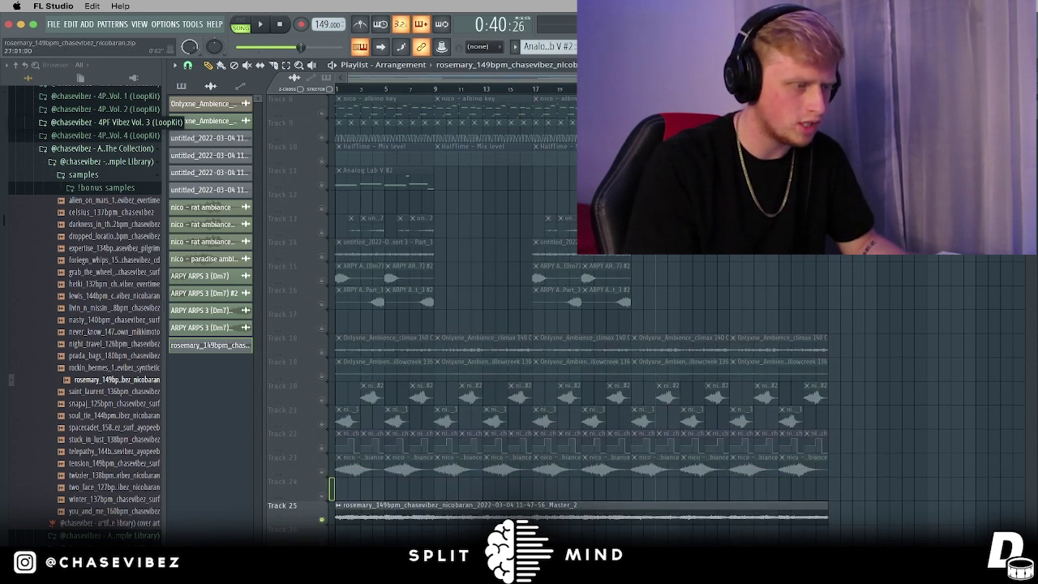
# Play back the final section of the rendered master on Track 25 from bar 25.
pyautogui.scroll(-5, 835, 278)
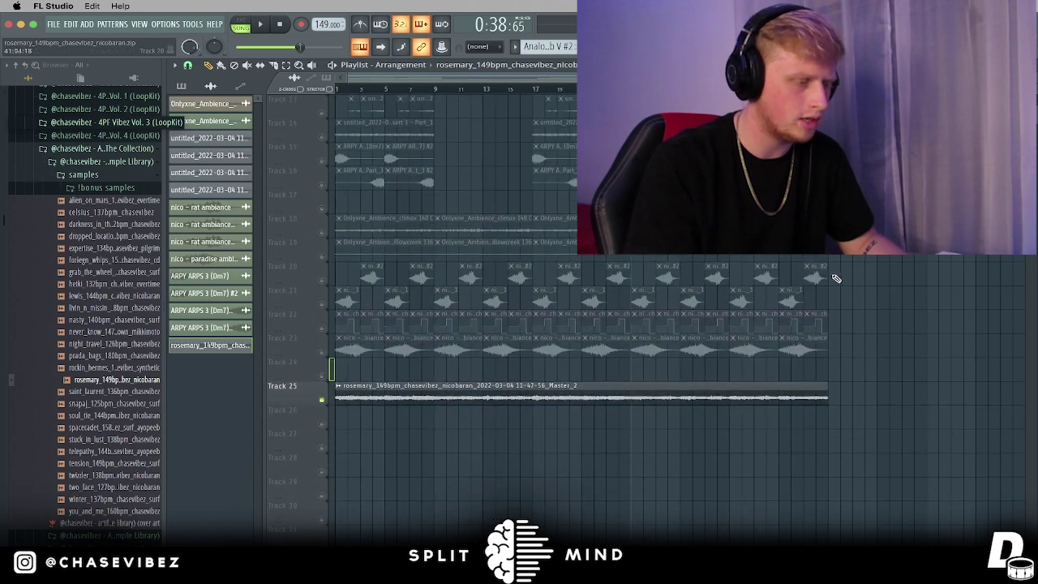
pyautogui.press('space')
pyautogui.scroll(8, 883, 280)
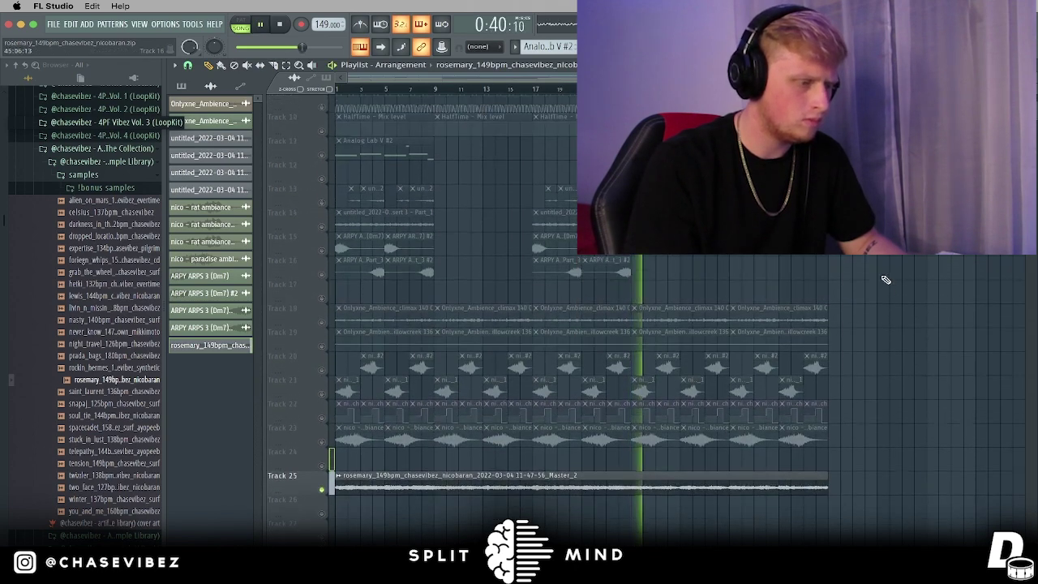
pyautogui.scroll(-4, 892, 278)
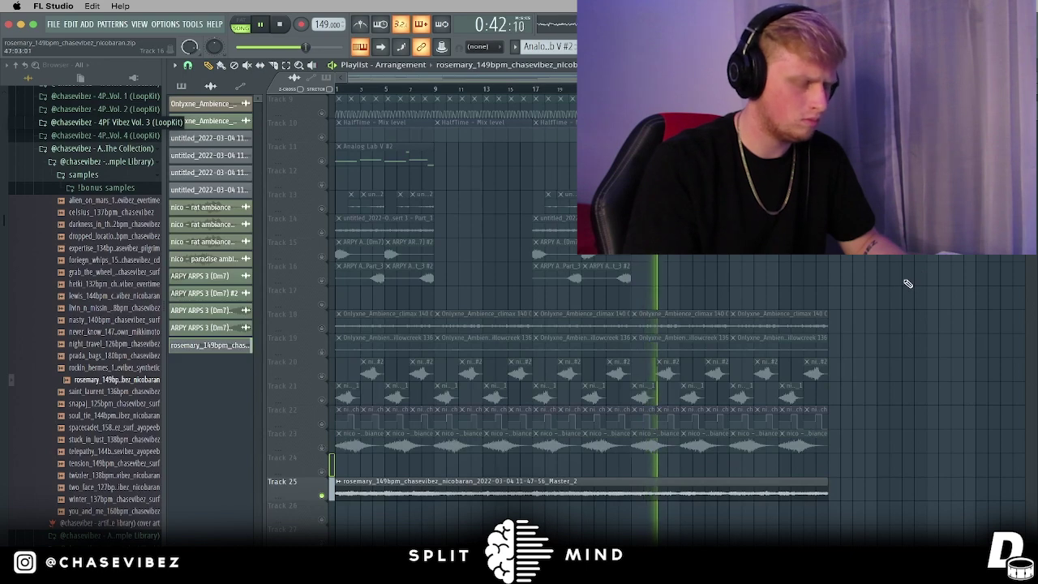
pyautogui.scroll(-1, 933, 288)
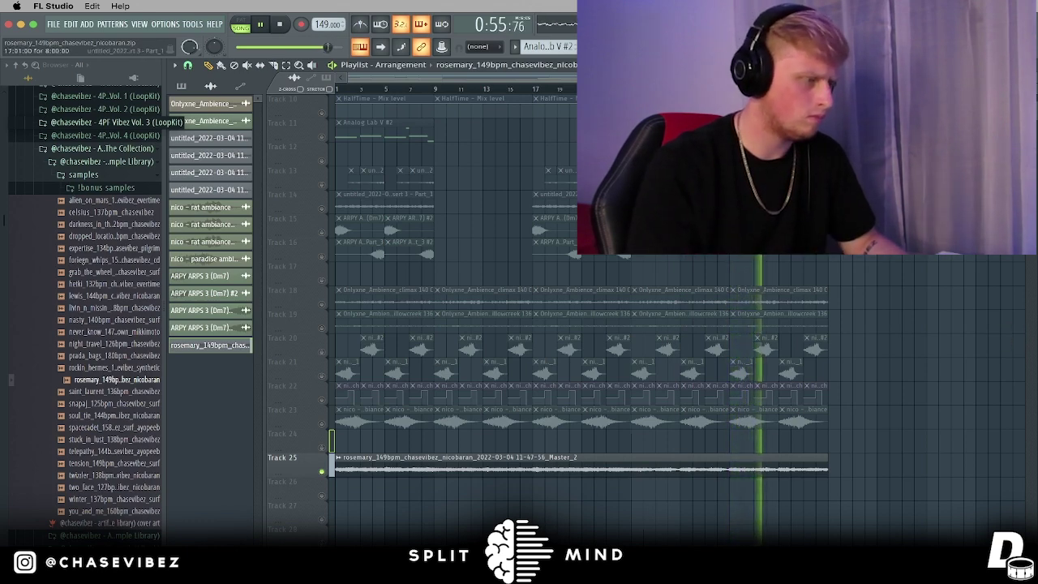
pyautogui.scroll(2, 516, 94)
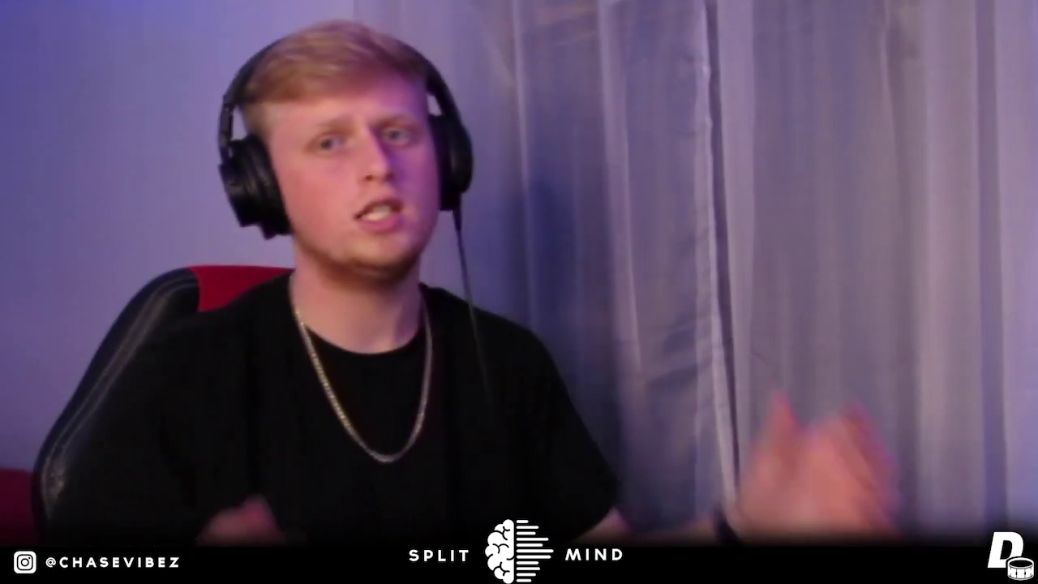